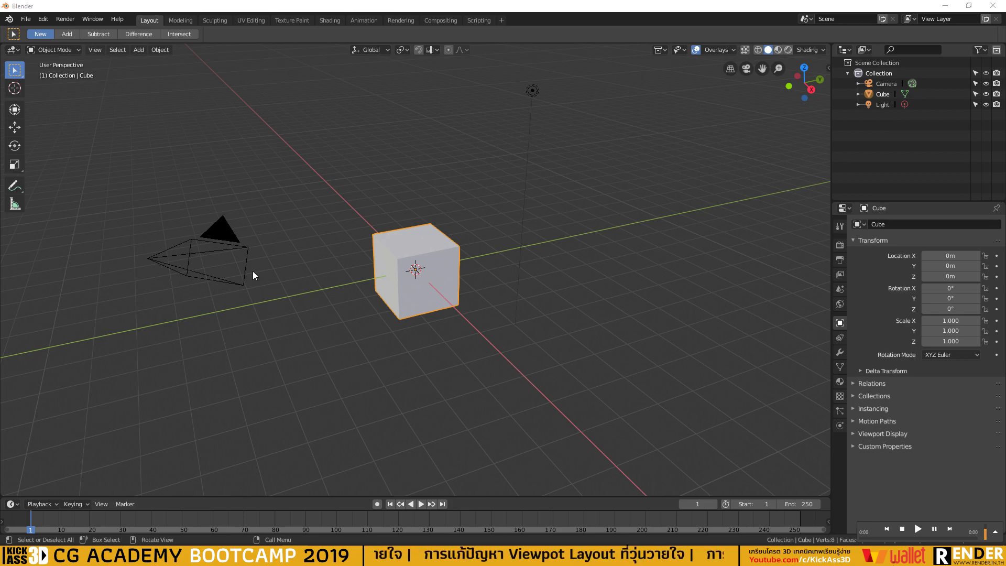
Browse the Modeling, Sculpting, UV Editing, Texture Paint, Shading, Animation, Rendering and Compositing workspaces, returning to Layout.
middle_drag(396, 293, 359, 282)
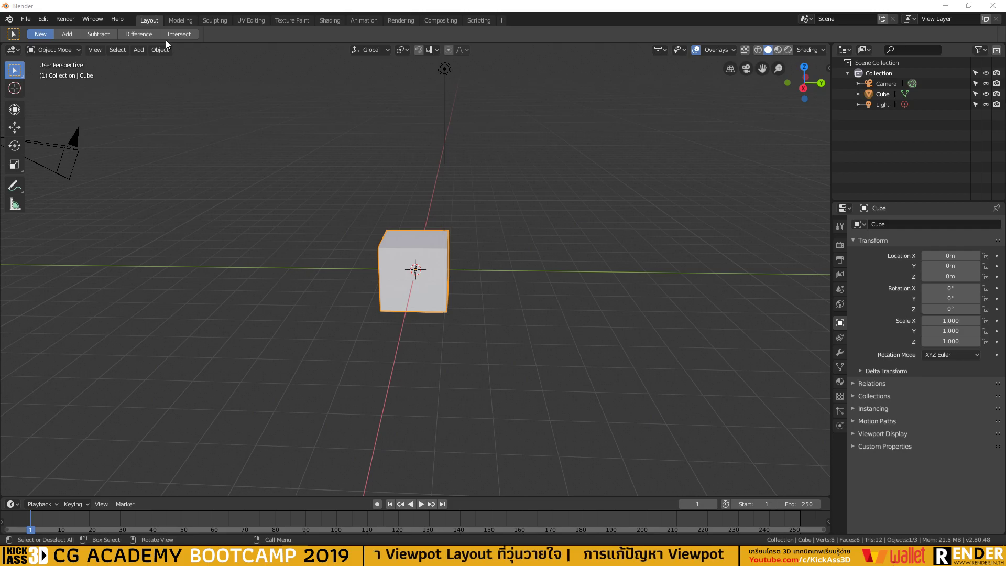
click(191, 21)
click(209, 20)
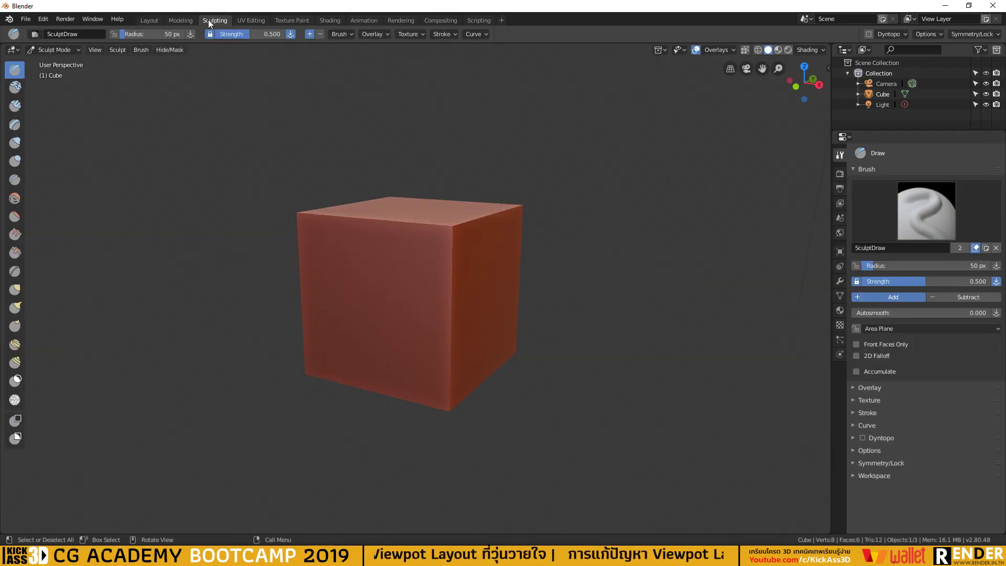
click(250, 20)
click(292, 20)
click(240, 19)
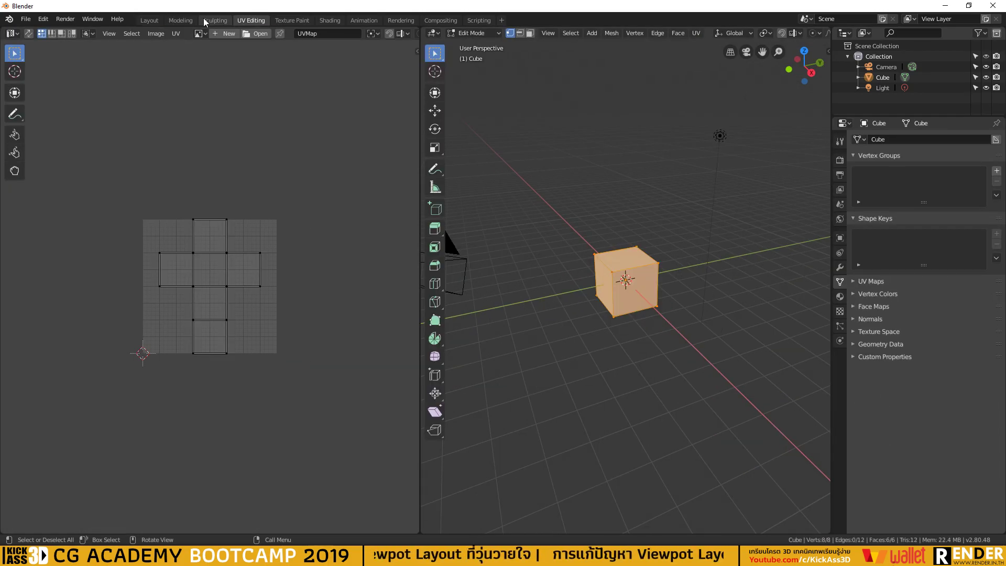
click(209, 20)
click(122, 19)
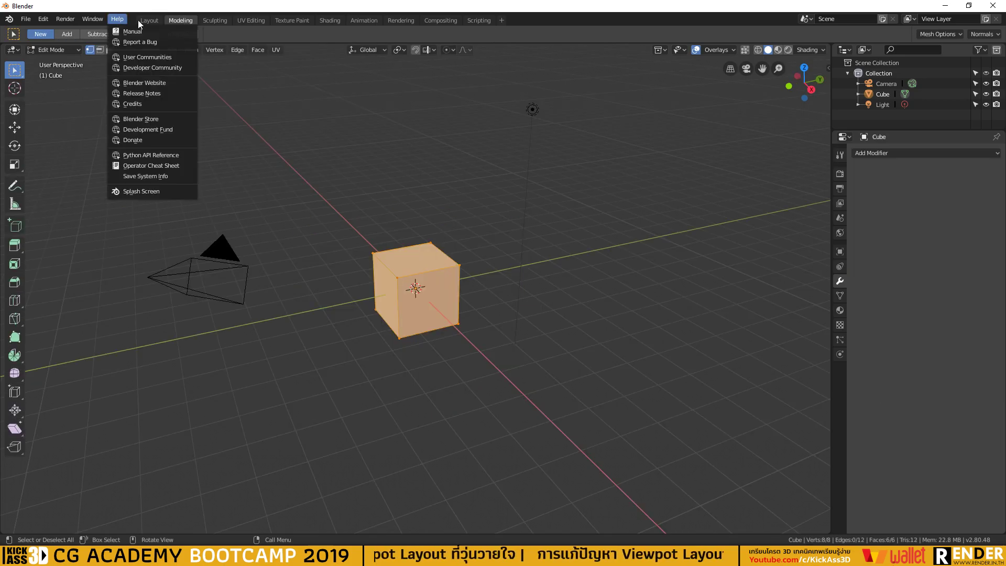
click(145, 20)
click(248, 20)
click(291, 21)
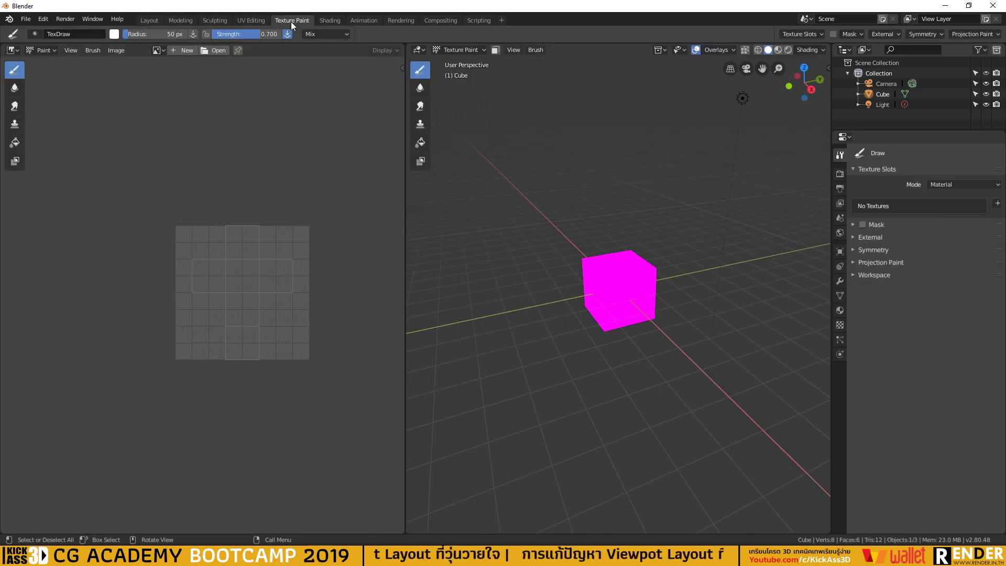
click(330, 20)
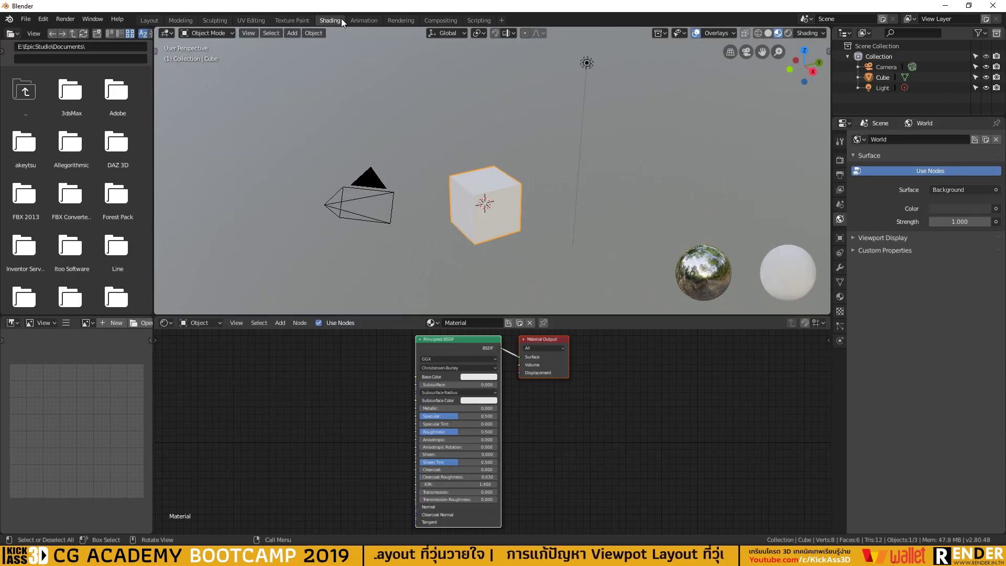
click(365, 20)
click(403, 20)
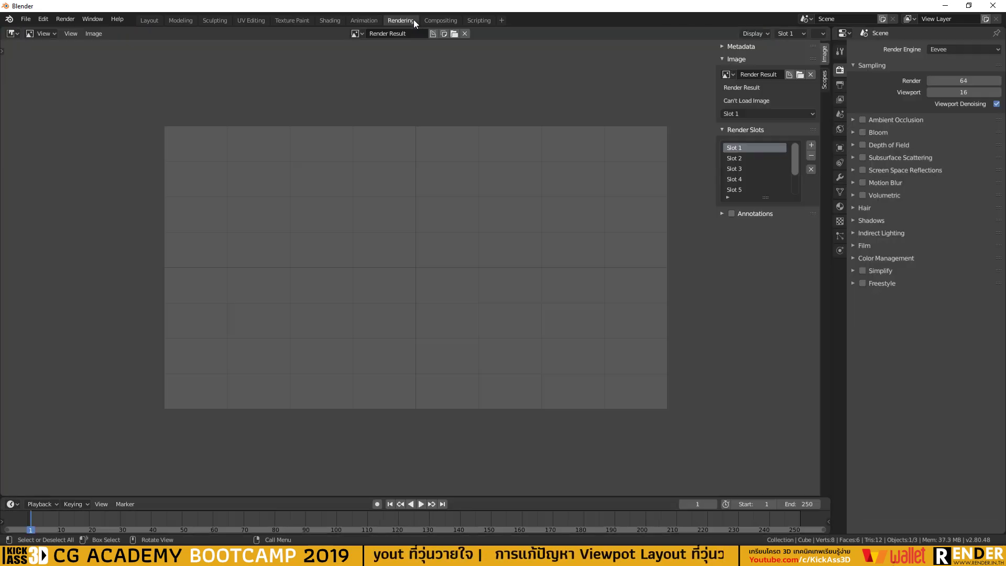
click(445, 20)
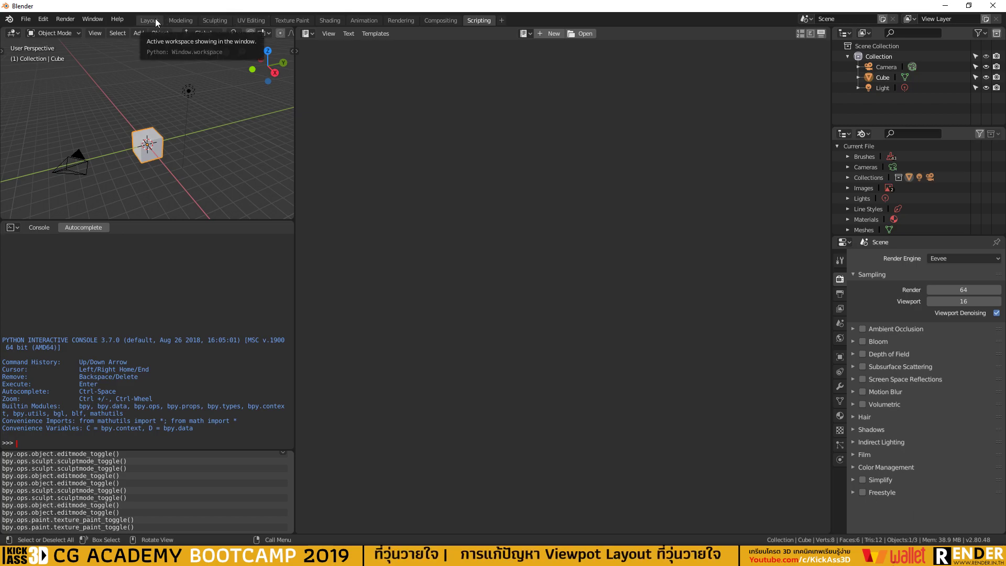
click(155, 19)
Split the 3D view into two side-by-side viewports and widen the left one.
middle_drag(413, 193, 431, 218)
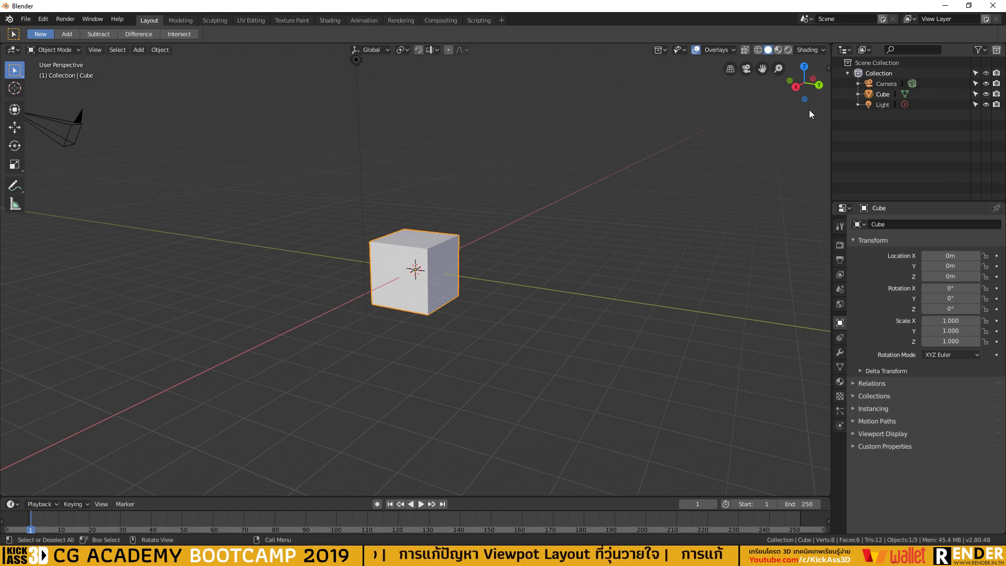
drag(829, 48, 433, 68)
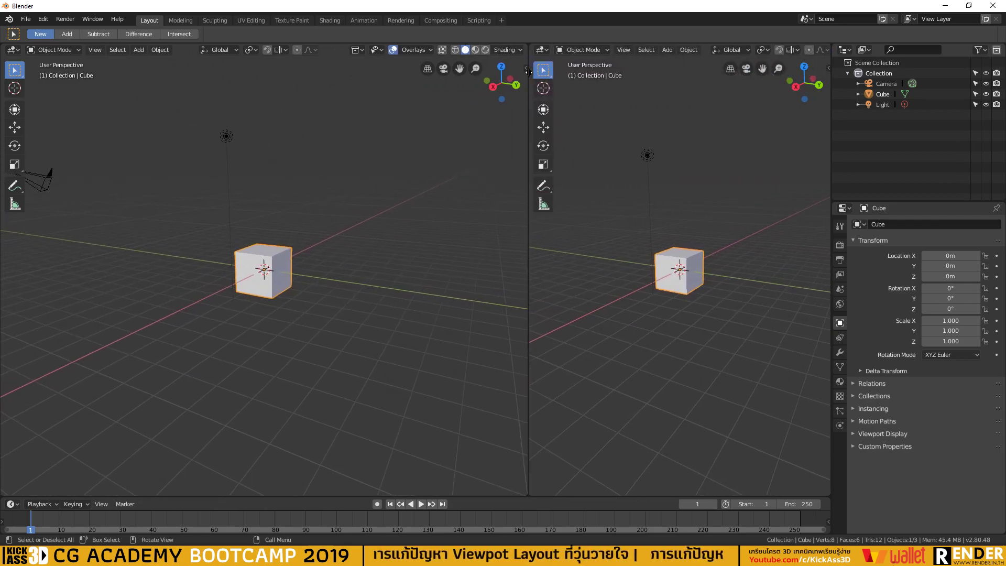
drag(433, 68, 476, 79)
Orbit and zoom the left viewport around the cube.
middle_drag(398, 256, 314, 283)
scroll(599, 266, up, 3)
scroll(801, 51, down, 5)
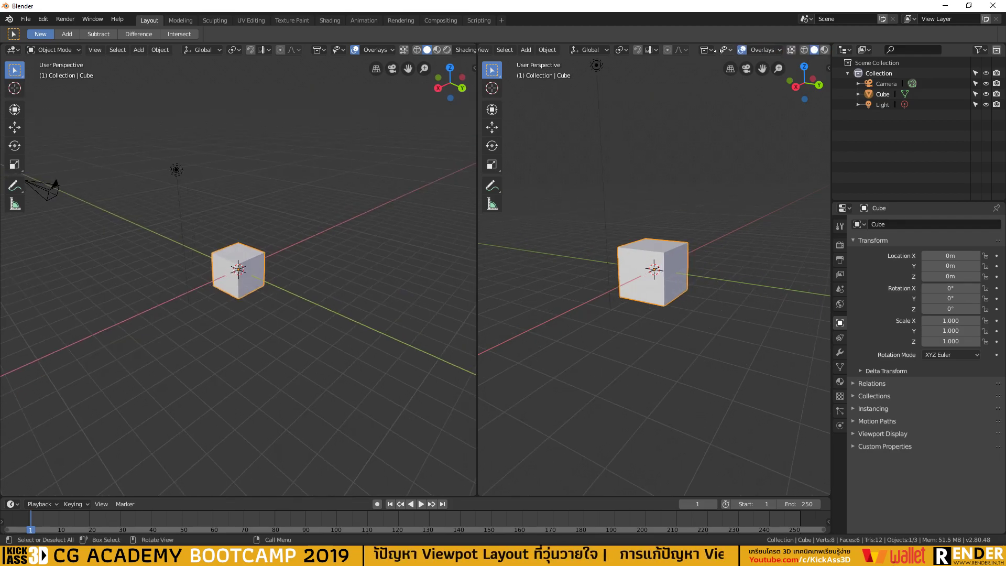
Preview the cube in Material Preview, then Rendered shading, in the right viewport.
click(794, 49)
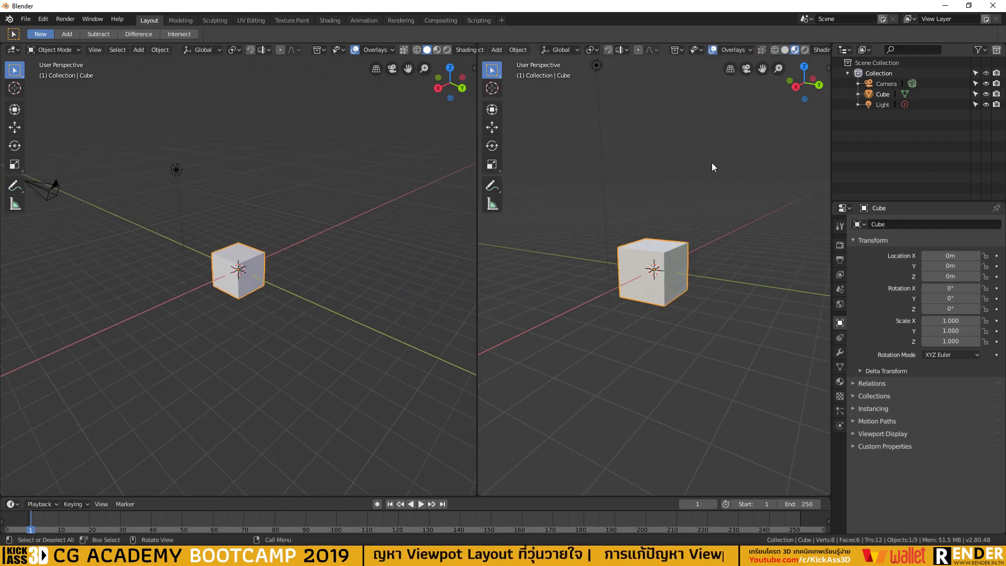
middle_drag(711, 167, 691, 199)
click(804, 49)
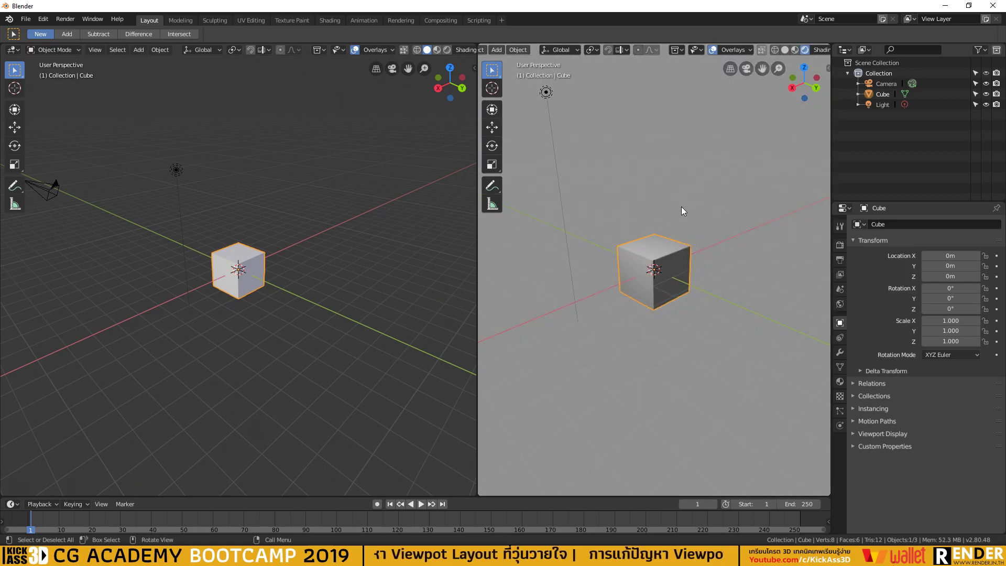
scroll(676, 217, up, 5)
scroll(687, 233, down, 2)
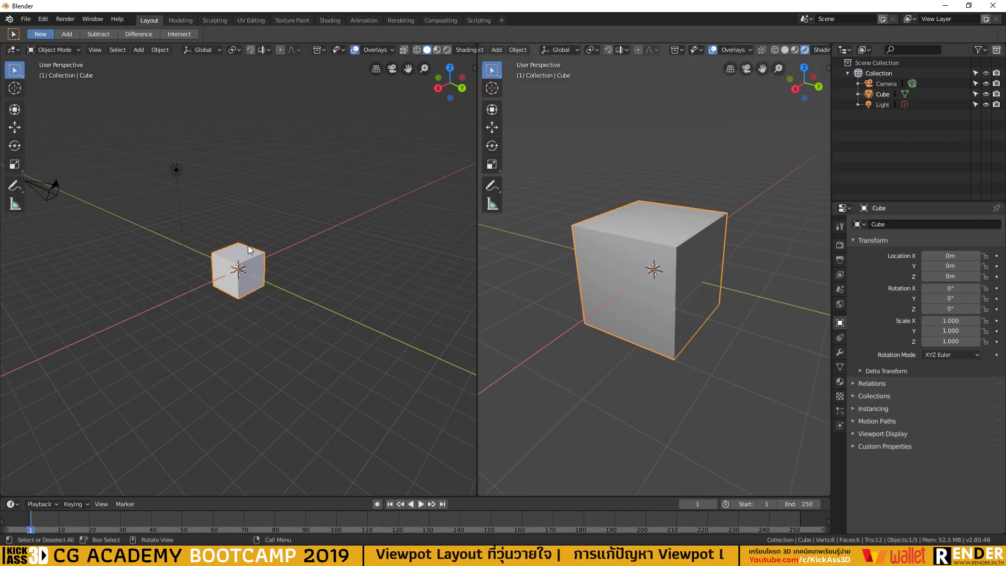
middle_drag(248, 248, 242, 255)
scroll(239, 258, up, 4)
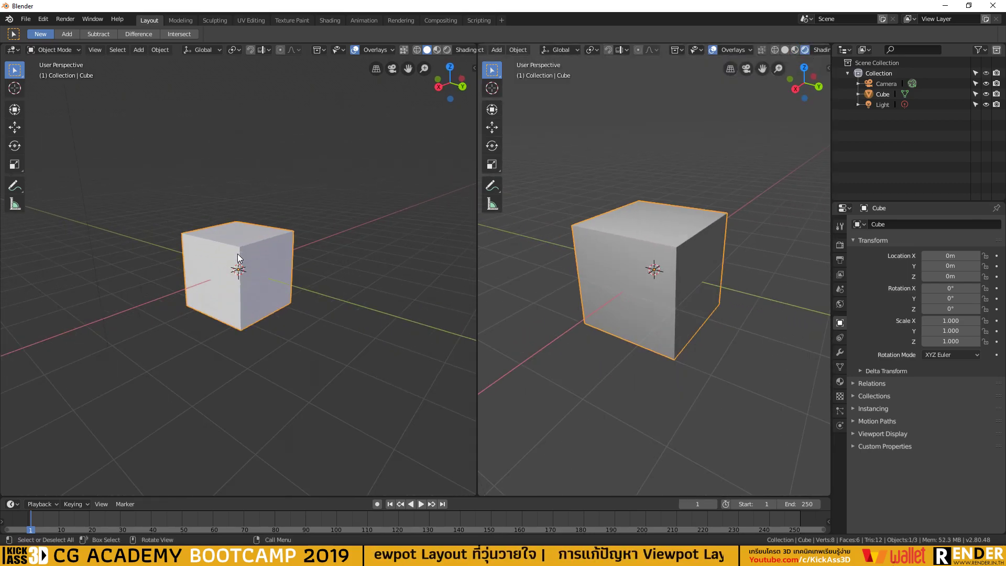
Switch the cube into Edit Mode.
key(Tab)
key(ctrl)
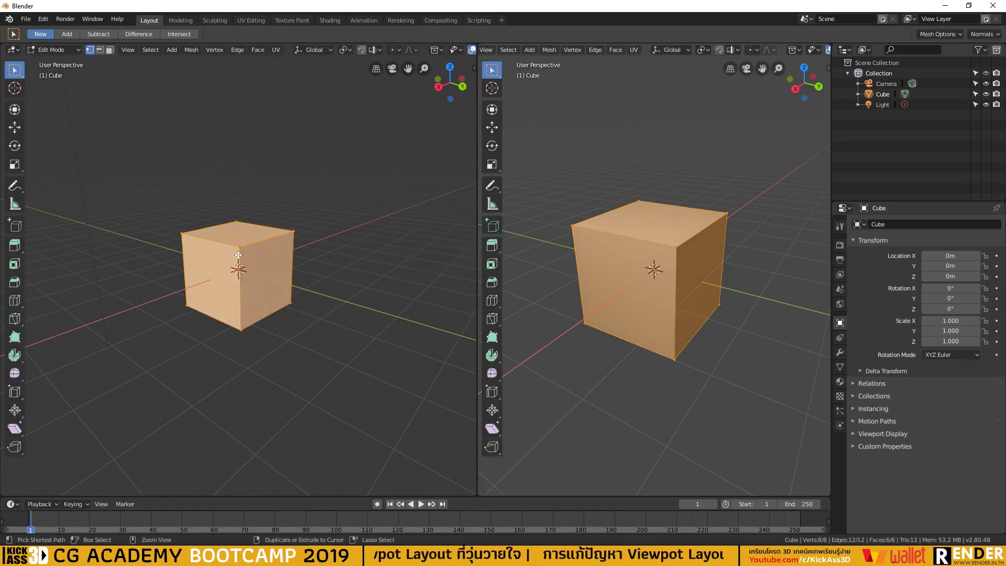
scroll(708, 48, down, 2)
scroll(708, 49, down, 3)
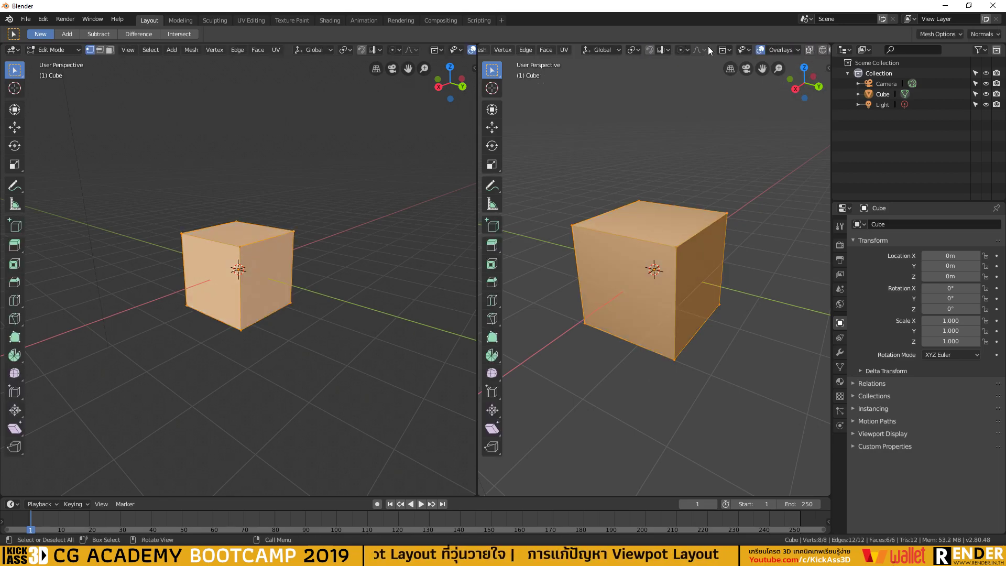
Turn off overlays and hide the toolbar in the right viewport.
click(760, 49)
mouse_move(718, 131)
middle_down()
mouse_move(690, 143)
mouse_move(588, 140)
middle_up()
key(n)
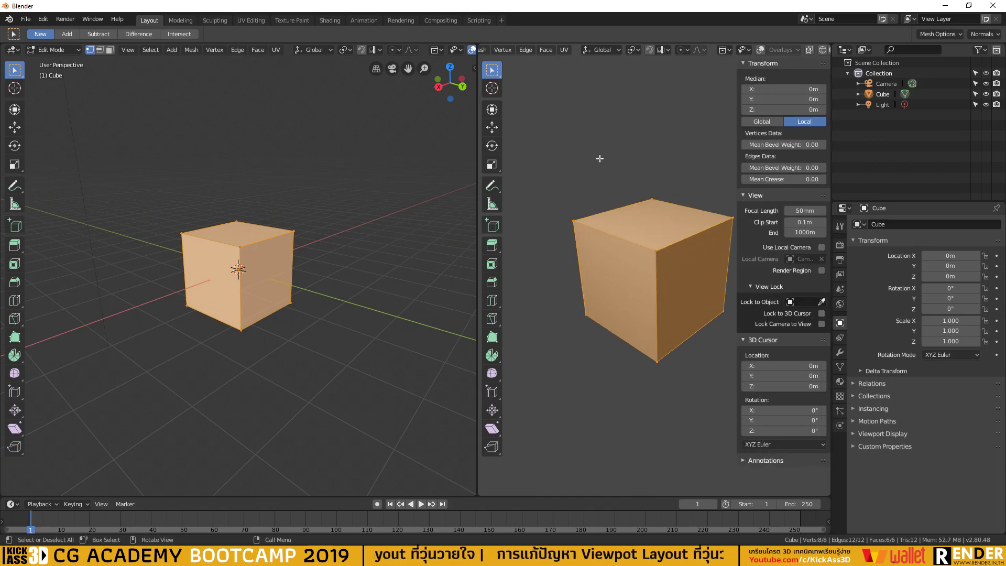
key(n)
key(t)
middle_drag(587, 168, 579, 166)
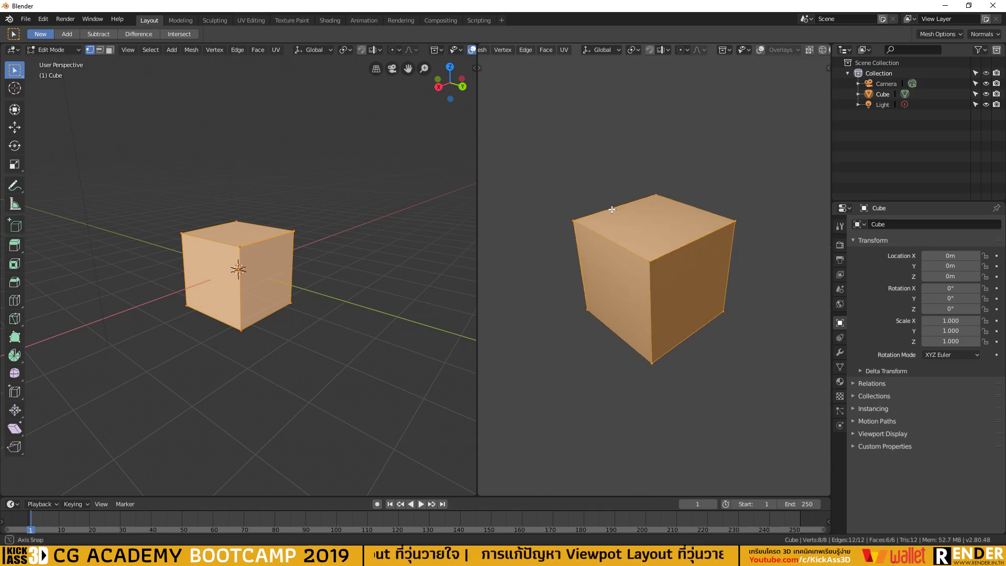
Orbit and zoom both viewports to inspect the Edit Mode cube.
mouse_move(312, 241)
middle_down()
mouse_move(332, 222)
mouse_move(320, 251)
middle_up()
middle_drag(599, 285, 611, 285)
scroll(316, 252, up, 2)
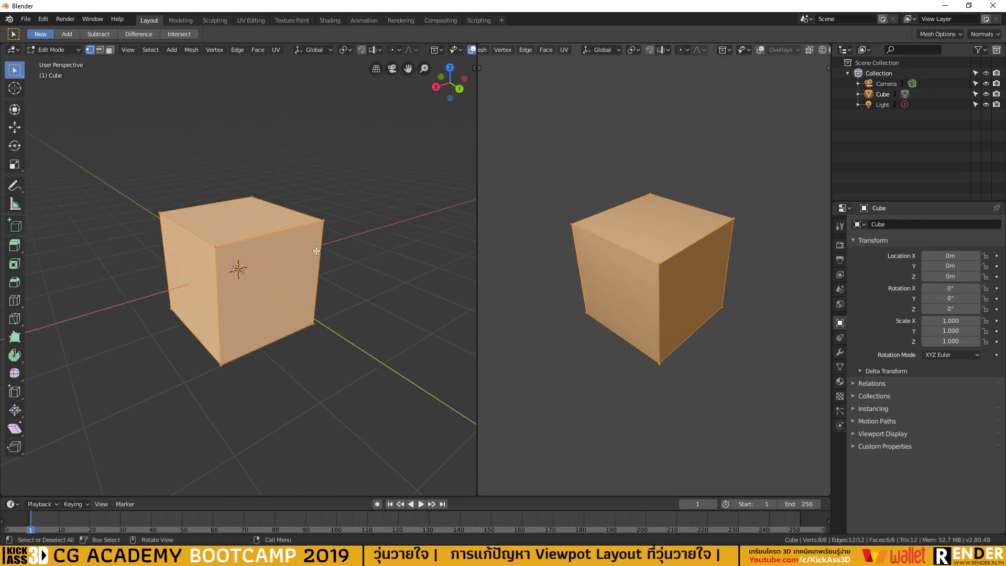
scroll(317, 252, up, 4)
scroll(317, 252, down, 3)
scroll(337, 253, down, 1)
middle_drag(337, 253, 325, 252)
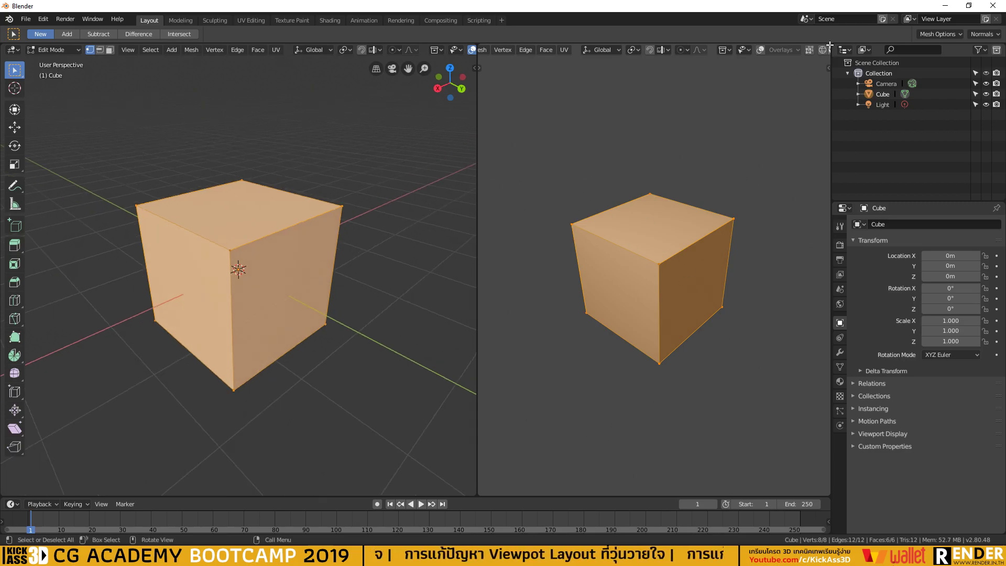
Split the right view into stacked areas and make the lower one a Shader Editor framing all nodes.
mouse_move(827, 46)
mouse_down()
mouse_move(826, 202)
mouse_move(506, 212)
mouse_up()
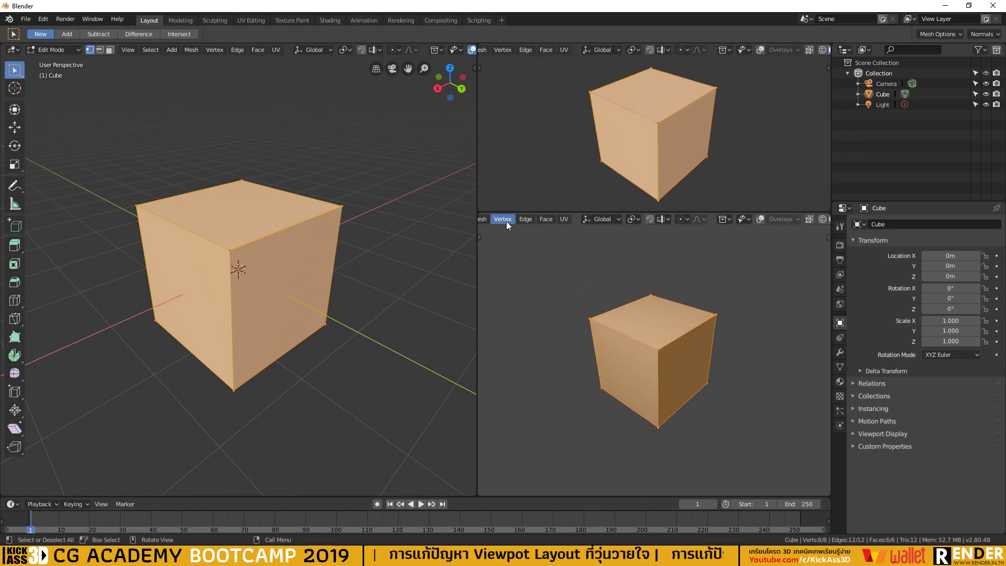
middle_drag(505, 221, 764, 226)
click(525, 216)
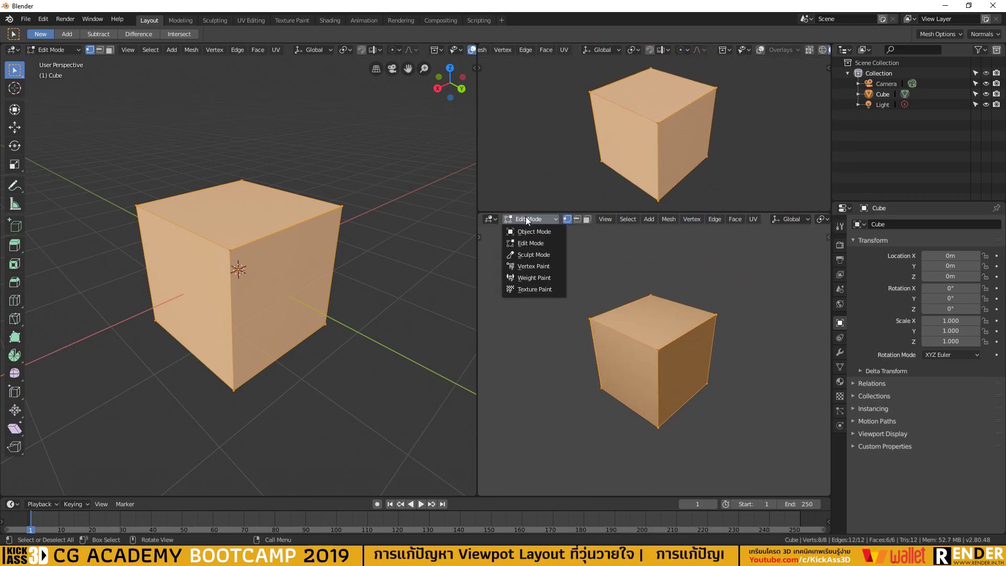
click(492, 219)
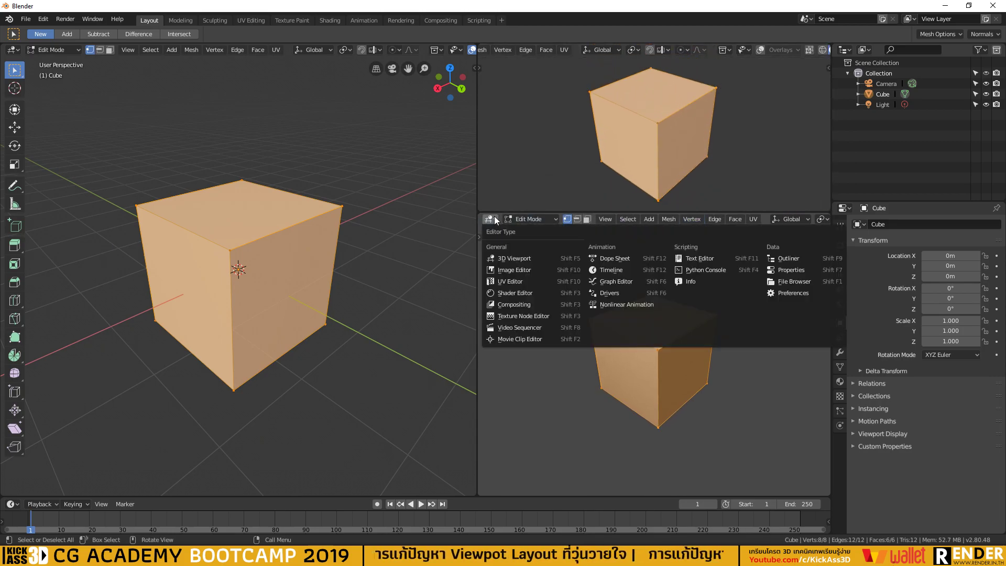
click(498, 293)
key(Home)
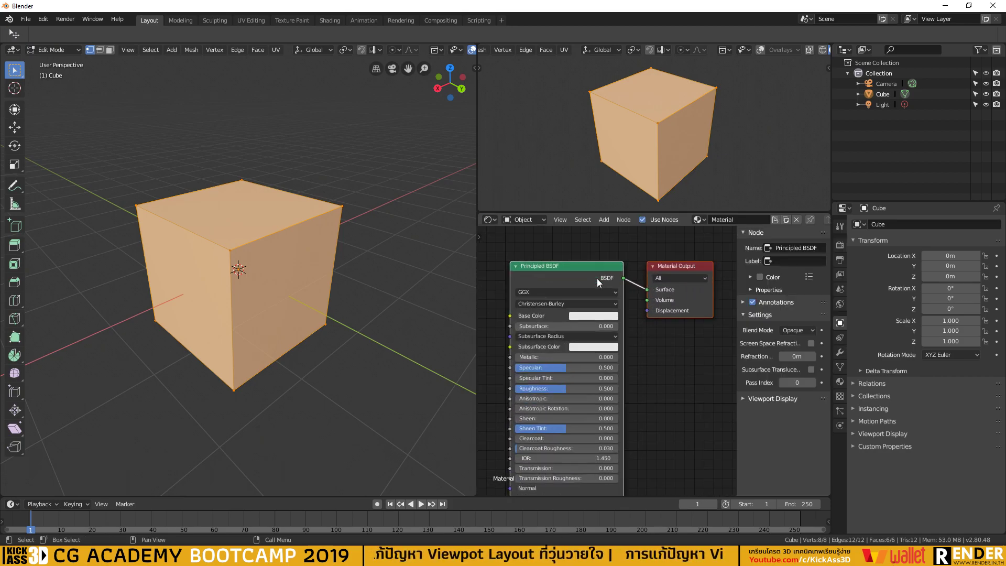
scroll(496, 50, up, 3)
Make the upper area a UV Editor framing the cube's whole UV layout.
click(492, 49)
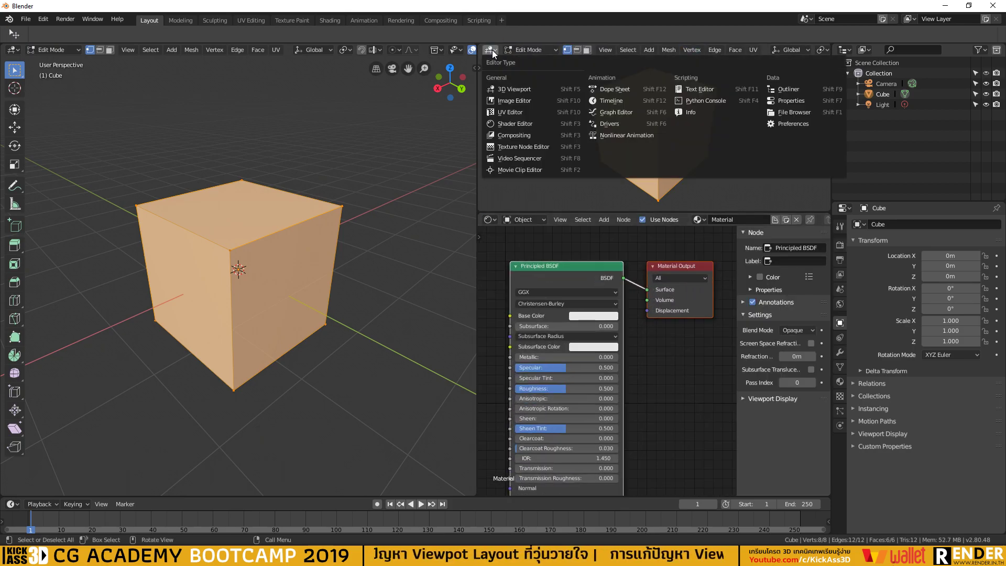
click(508, 112)
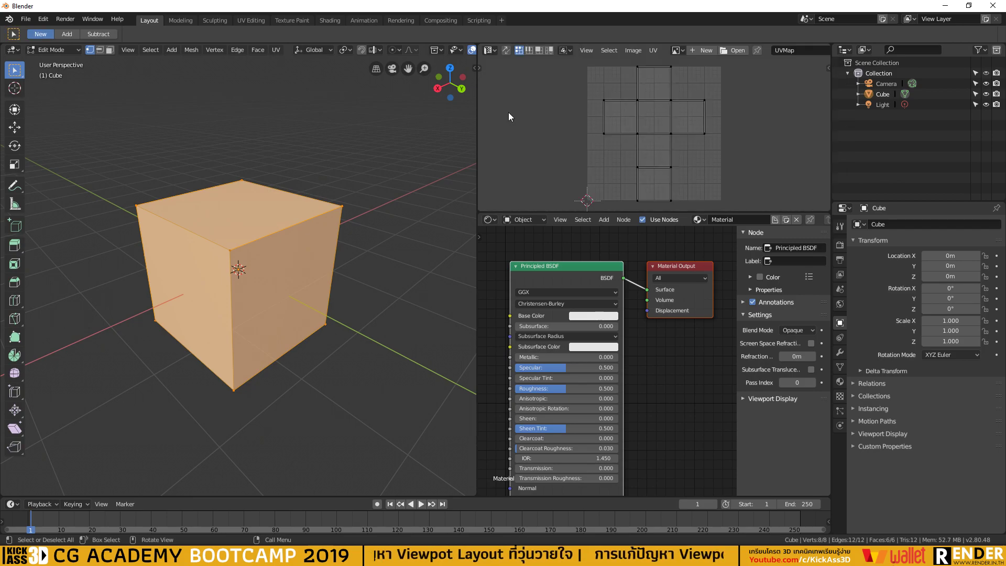
key(Home)
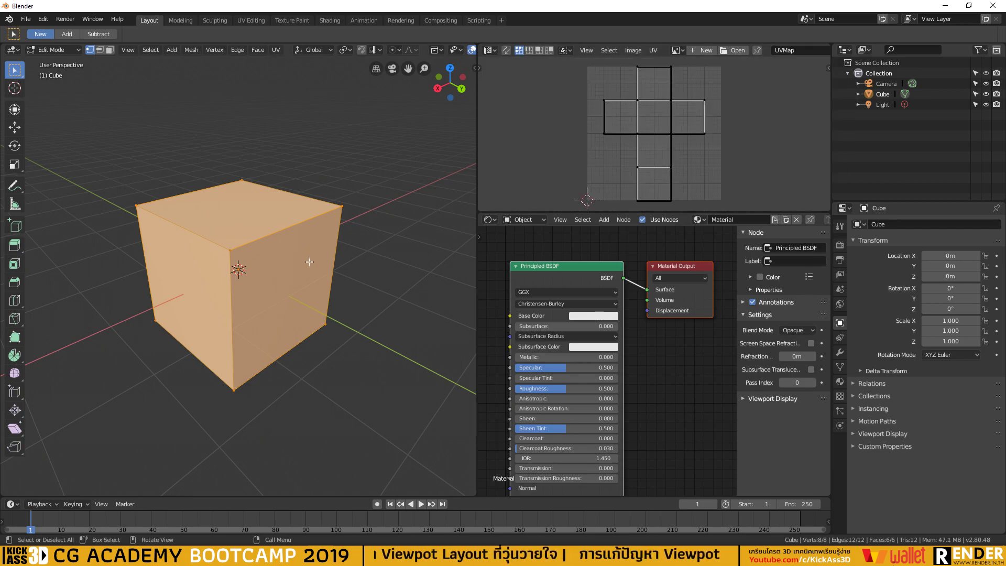
middle_drag(307, 274, 320, 269)
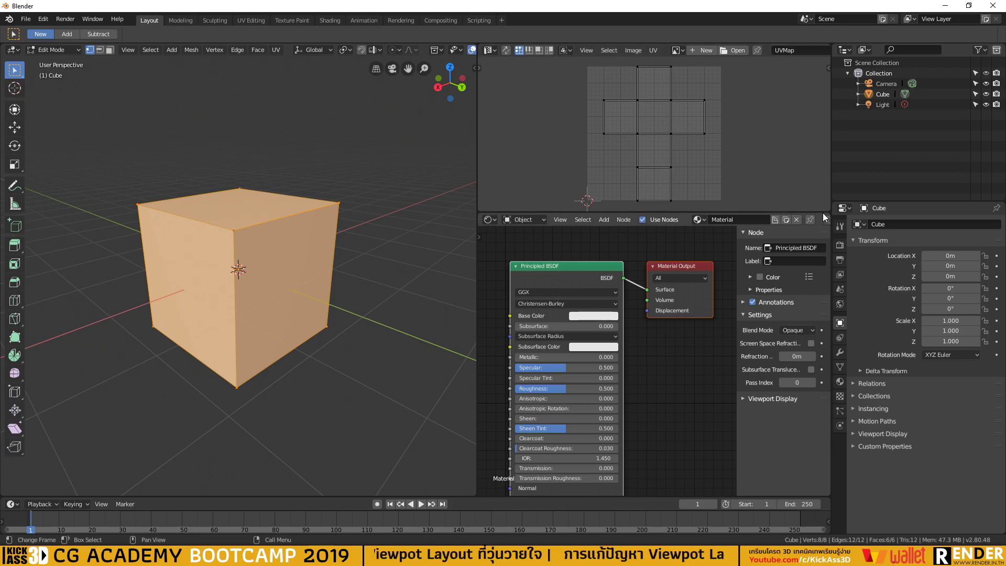
Resize the UV Editor area, then join it into the Shader Editor below.
drag(822, 213, 820, 239)
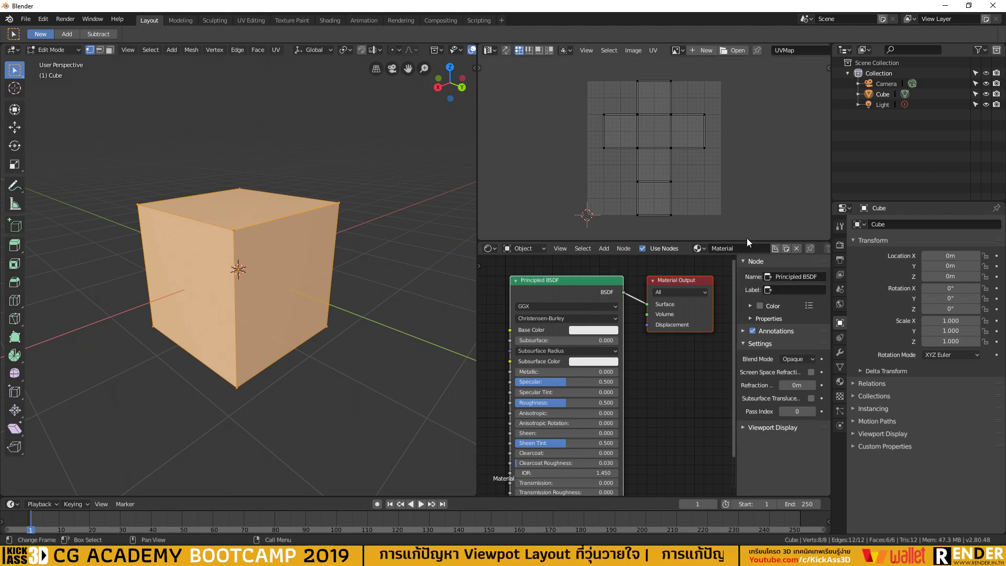
drag(827, 245, 655, 157)
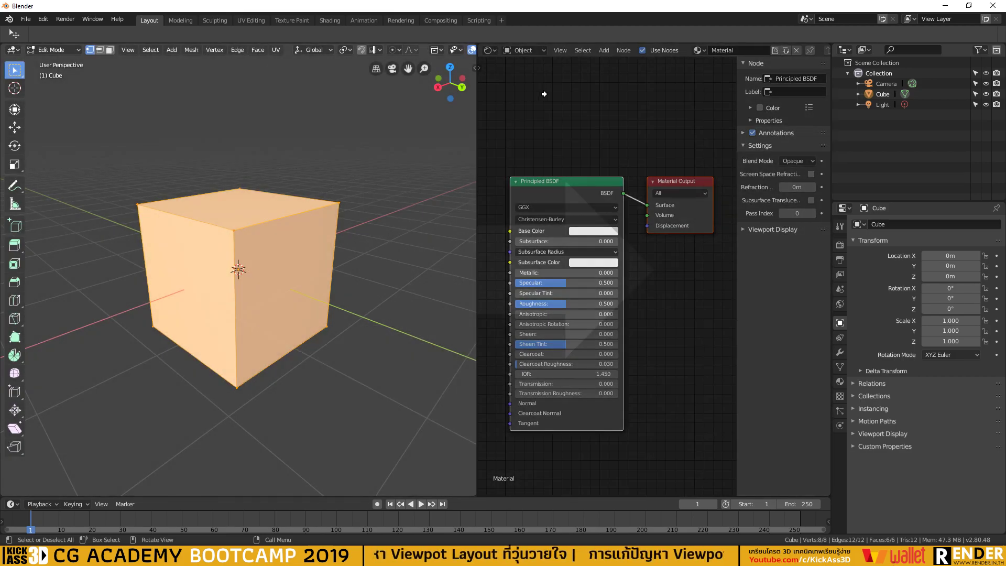
Join the extra area into the 3D view, then try splitting, joining and resizing viewports.
drag(544, 94, 544, 95)
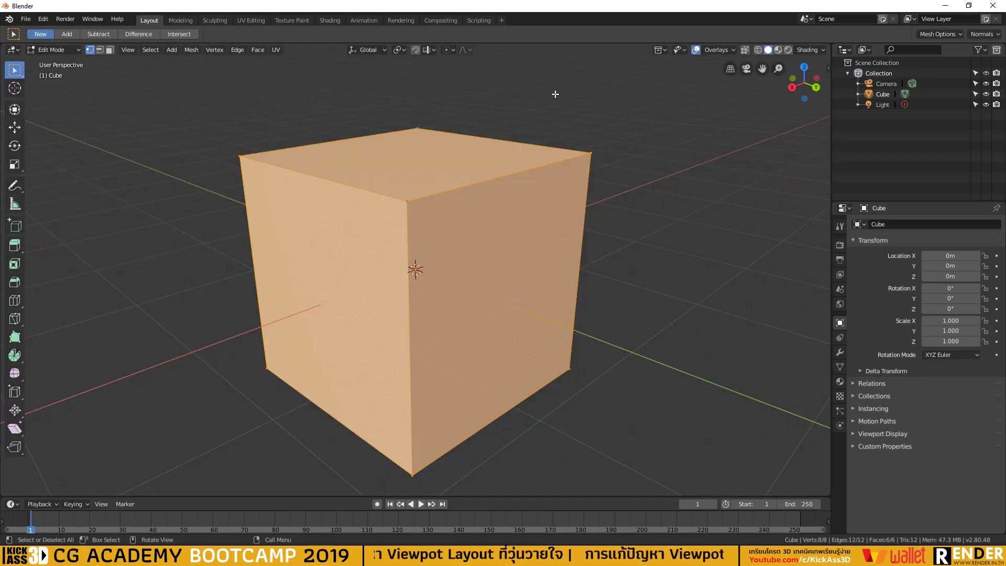
drag(827, 46, 434, 56)
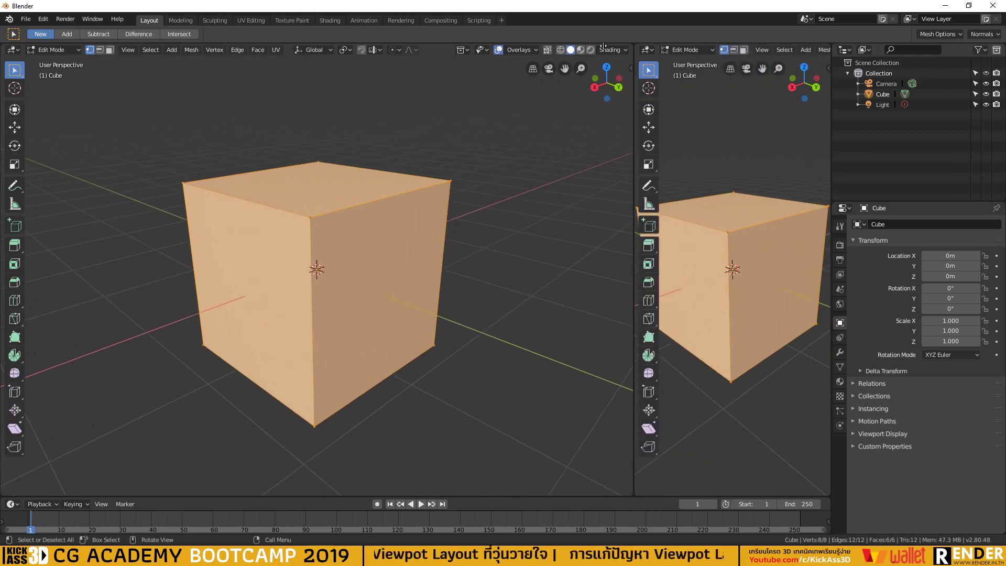
drag(427, 56, 425, 57)
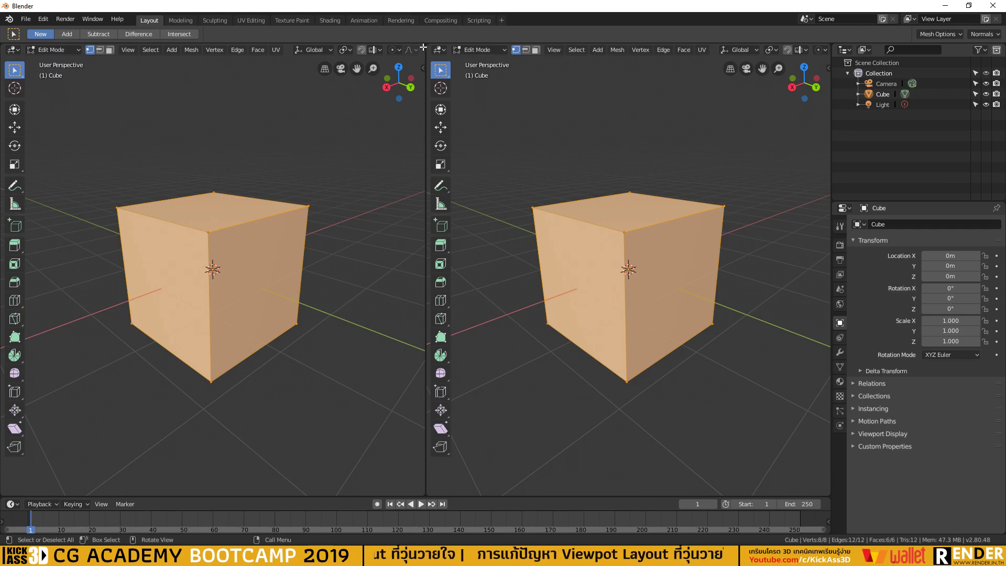
drag(423, 48, 237, 79)
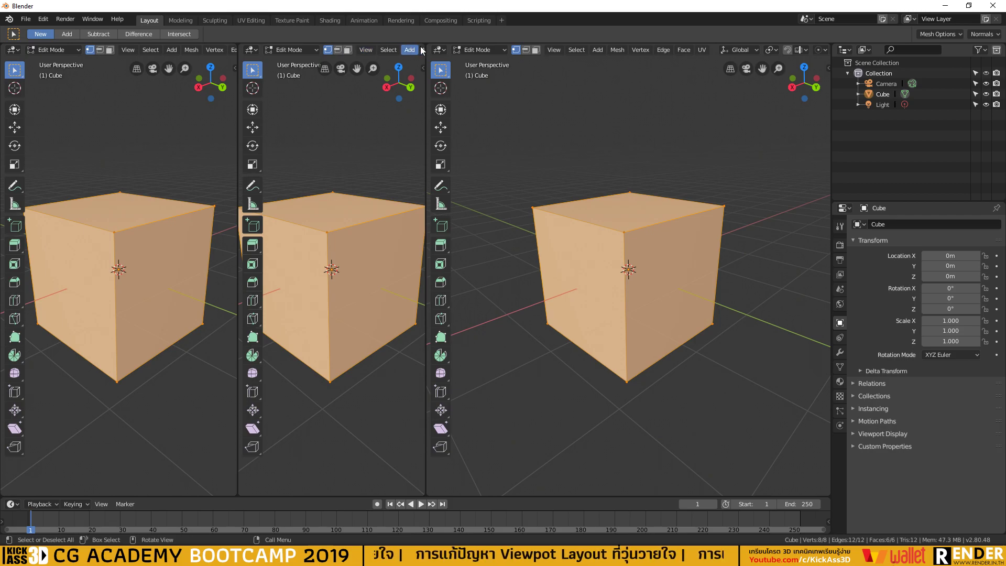
drag(427, 45, 553, 55)
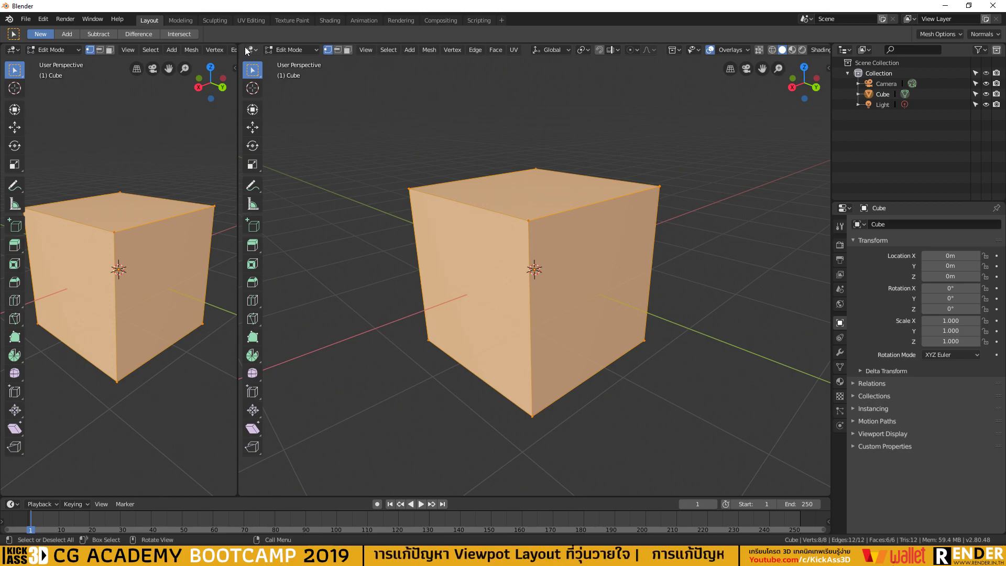
mouse_move(237, 49)
mouse_down()
mouse_move(393, 49)
mouse_move(313, 56)
mouse_move(601, 83)
mouse_move(302, 96)
mouse_move(557, 81)
mouse_move(582, 107)
mouse_up()
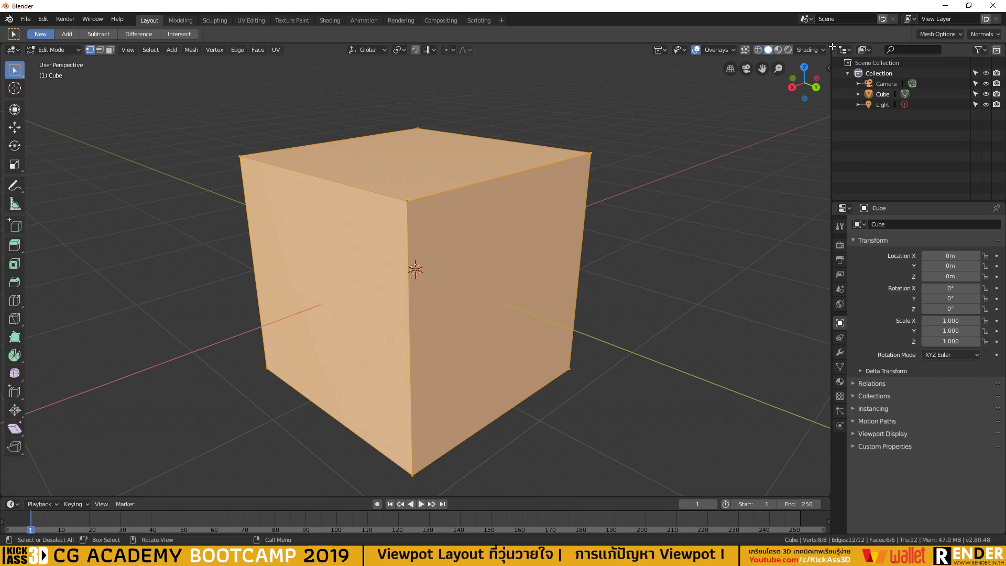
Split the viewport repeatedly until five side-by-side 3D views remain.
drag(829, 44, 406, 47)
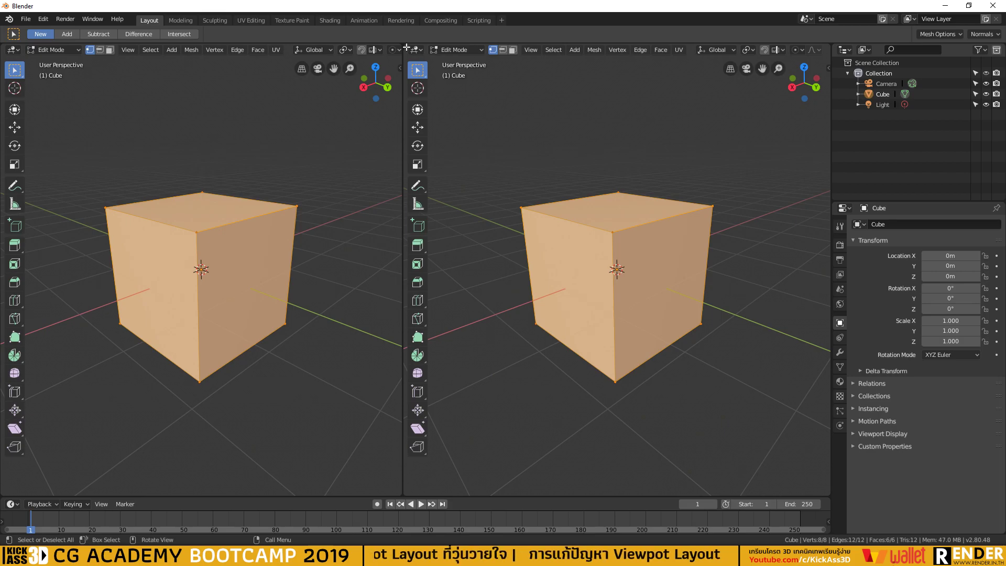
drag(405, 48, 739, 52)
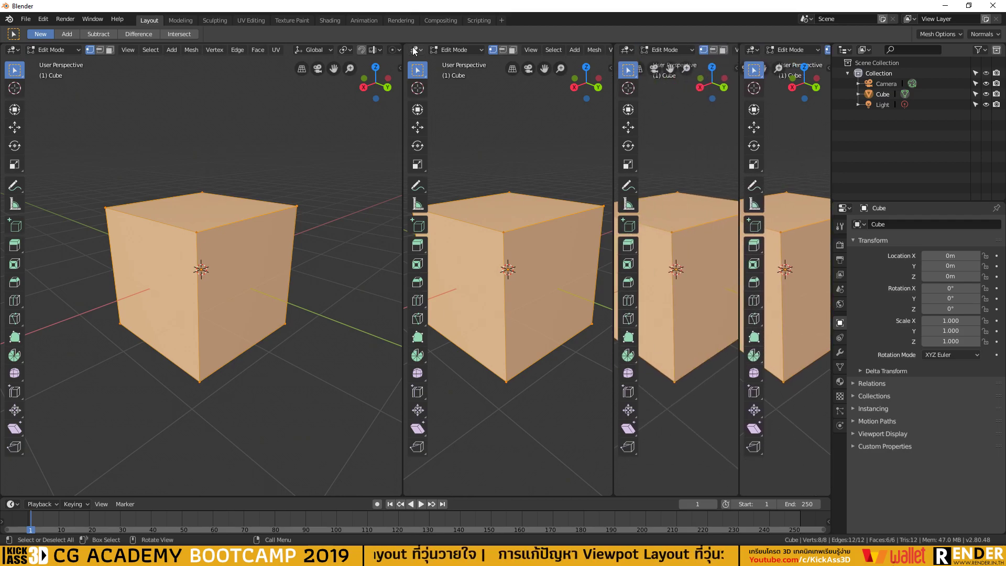
mouse_move(414, 49)
mouse_down()
mouse_move(555, 52)
mouse_move(546, 53)
mouse_up()
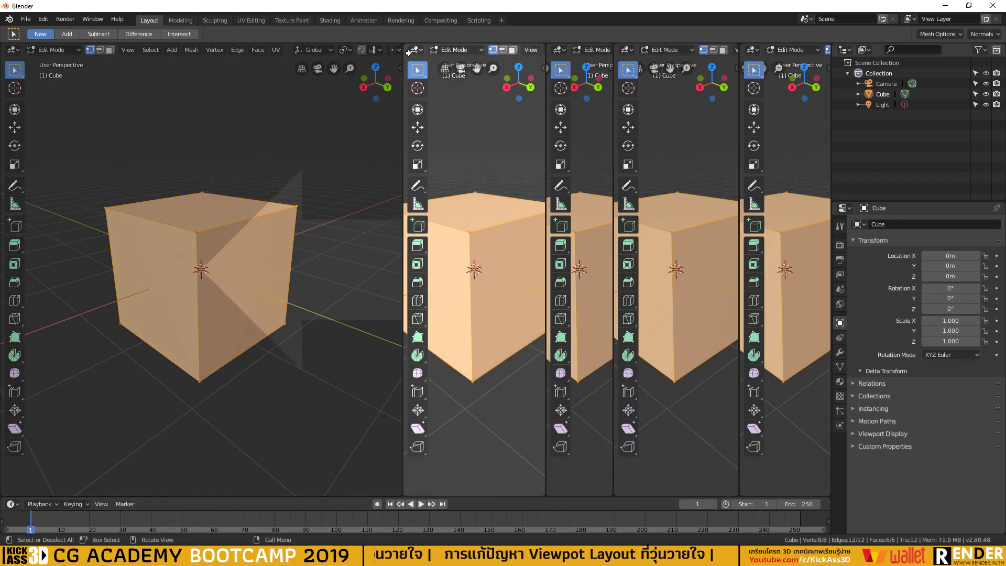
Join the four extra viewports one by one back into a single 3D view.
drag(404, 47, 412, 52)
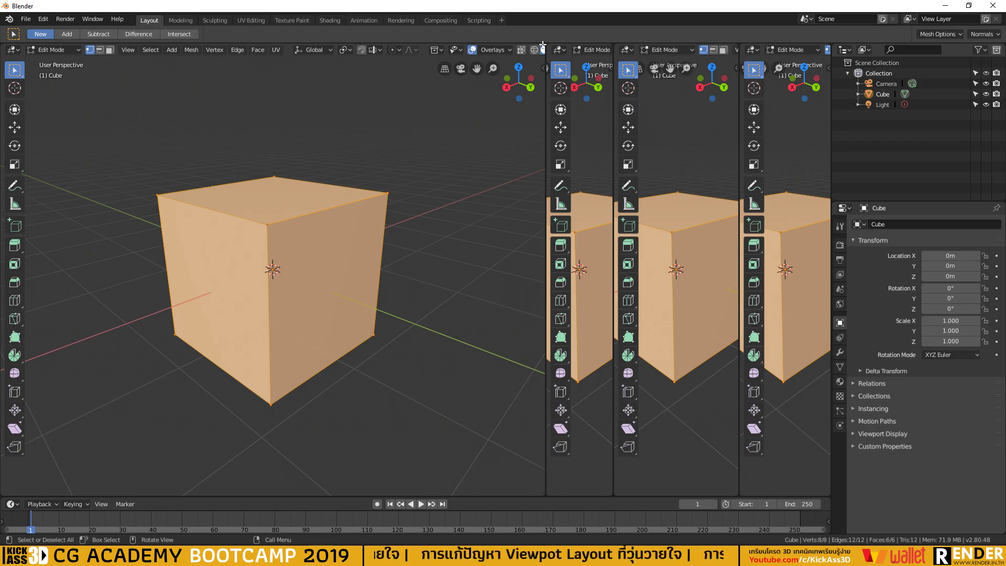
drag(542, 45, 418, 64)
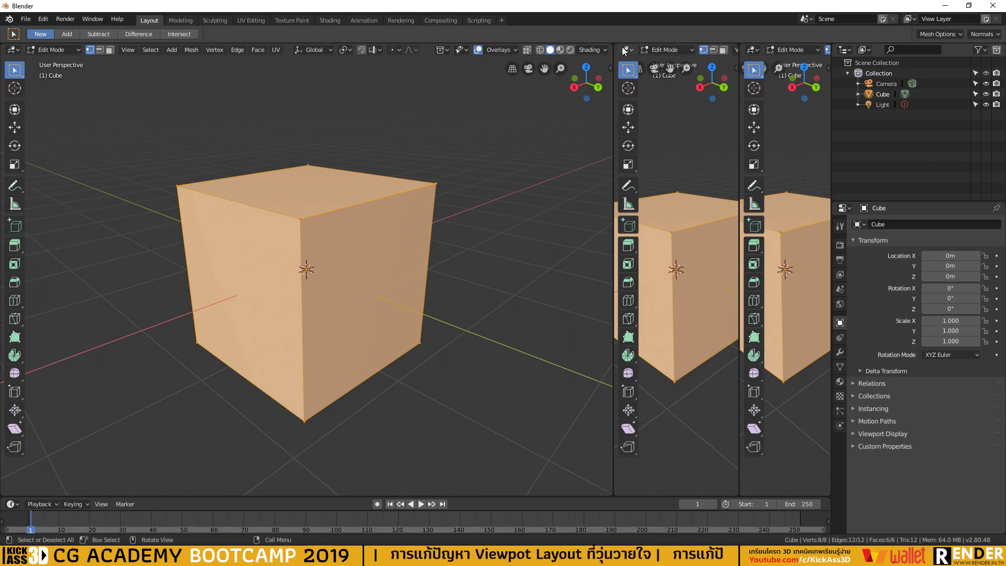
drag(615, 46, 658, 57)
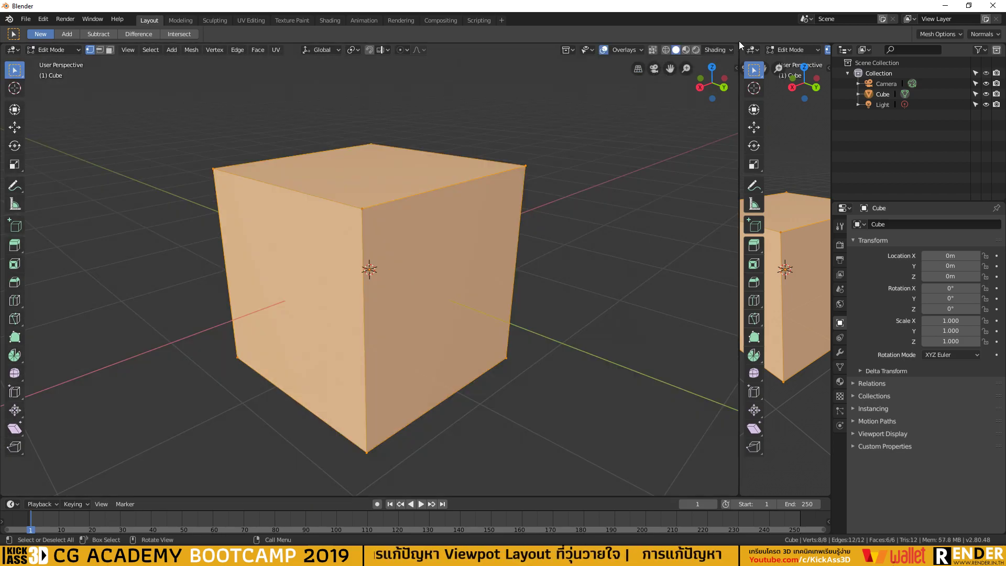
drag(734, 44, 760, 49)
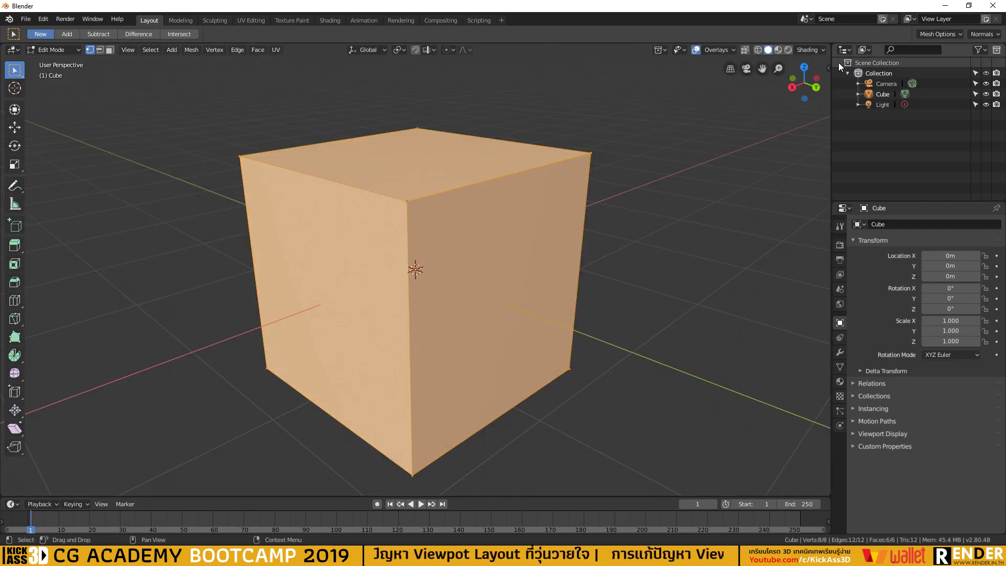
Split the viewport into a large left view and several stacked right-hand views.
drag(829, 46, 327, 71)
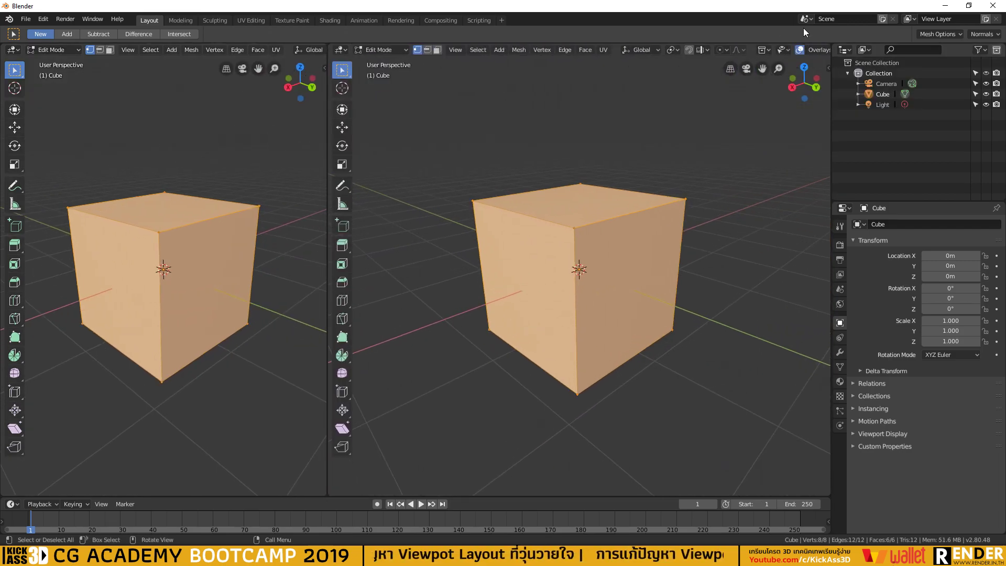
drag(829, 46, 817, 222)
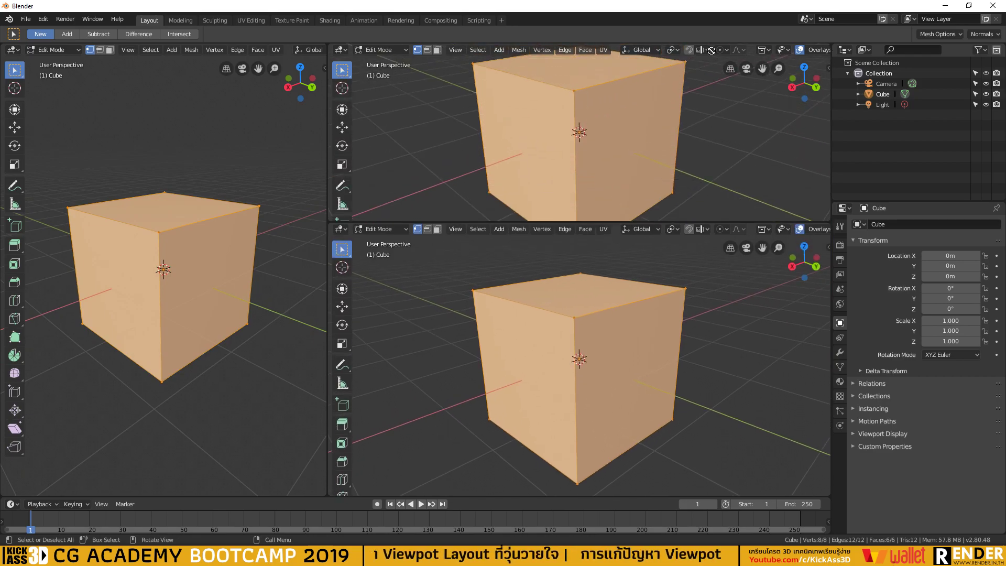
drag(830, 44, 508, 79)
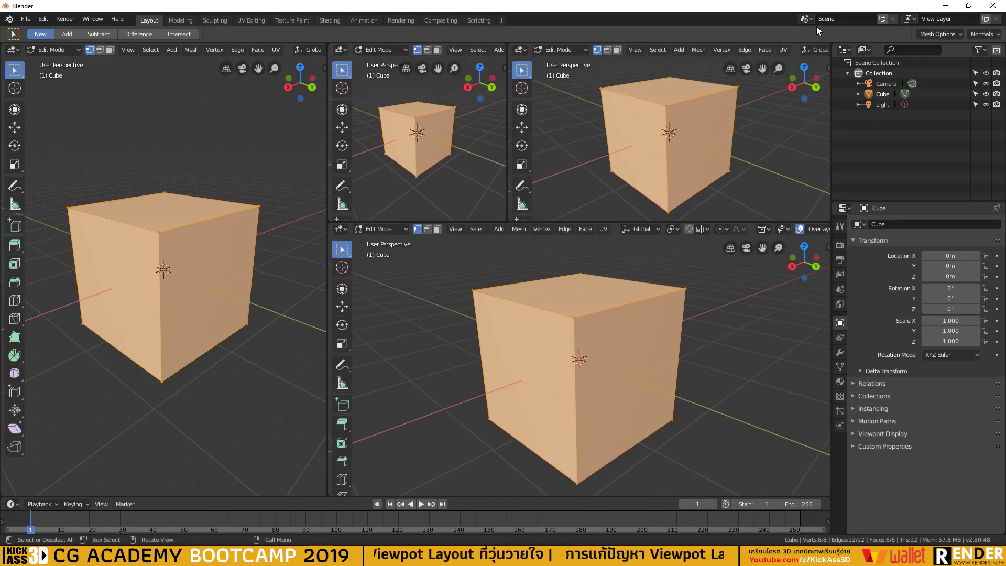
drag(827, 44, 670, 79)
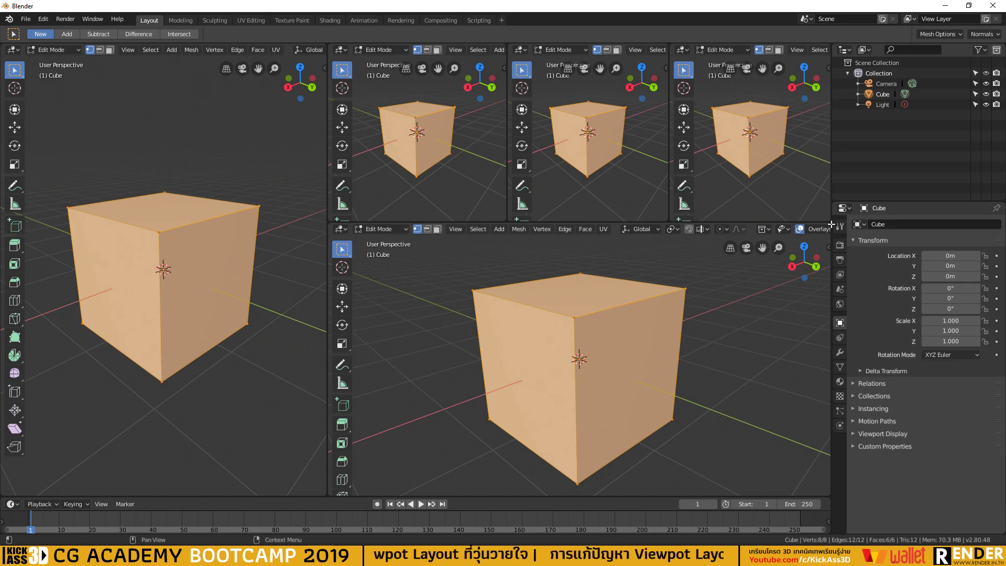
drag(830, 224, 807, 365)
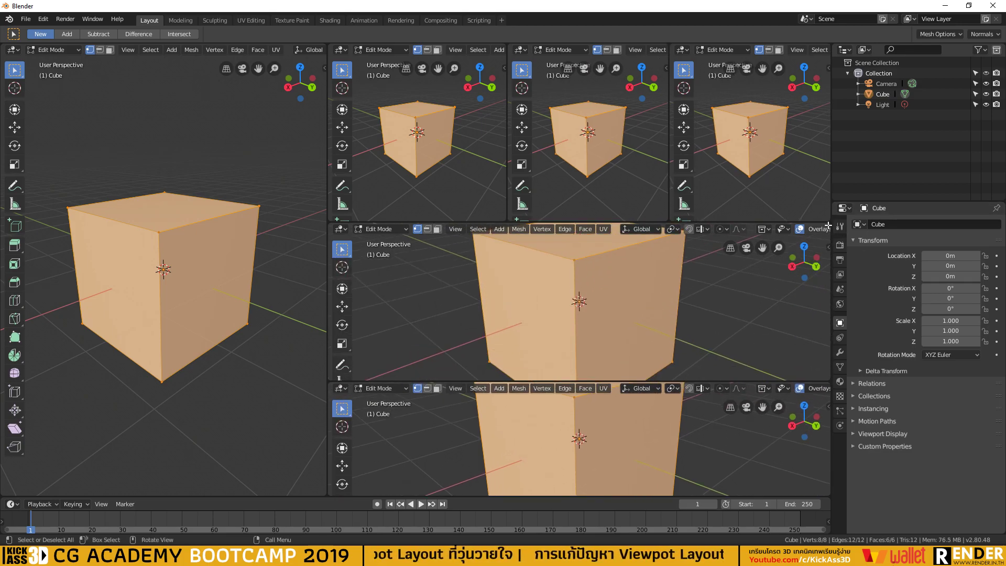
Split the middle and bottom right views further, deselect all vertices, and return to Object Mode.
drag(823, 239, 559, 273)
drag(828, 381, 491, 419)
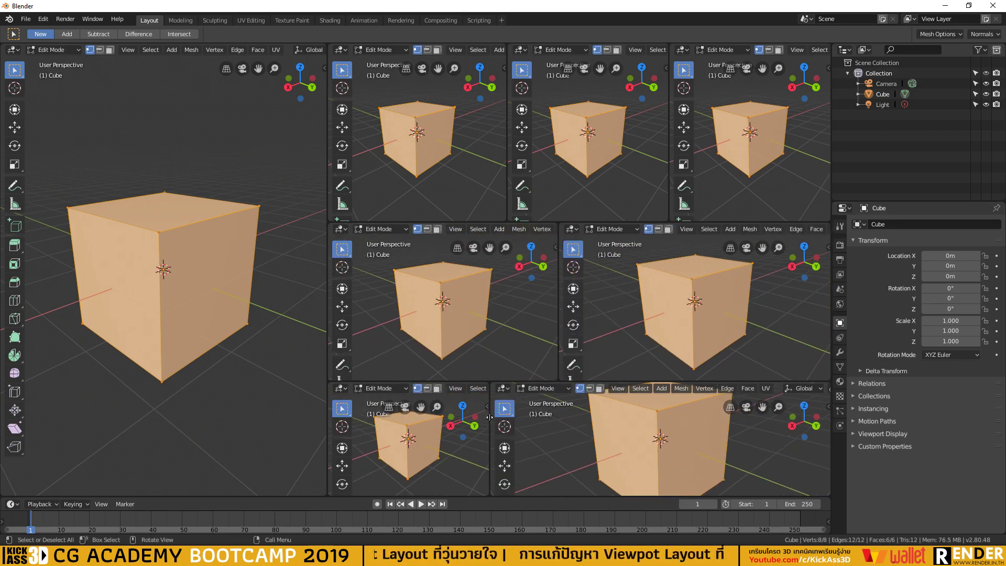
key(alt+a)
drag(825, 382, 650, 419)
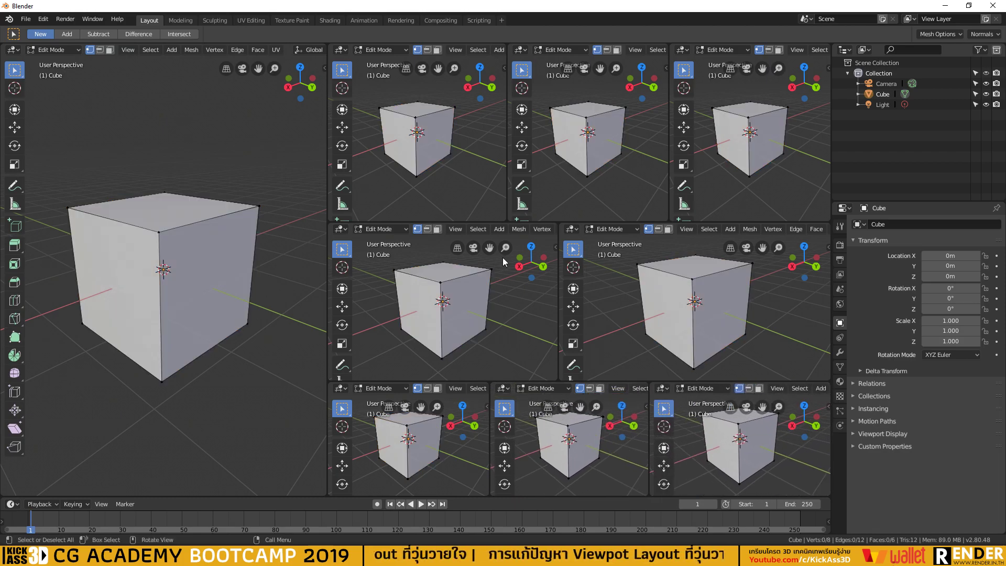
key(Tab)
drag(324, 46, 323, 107)
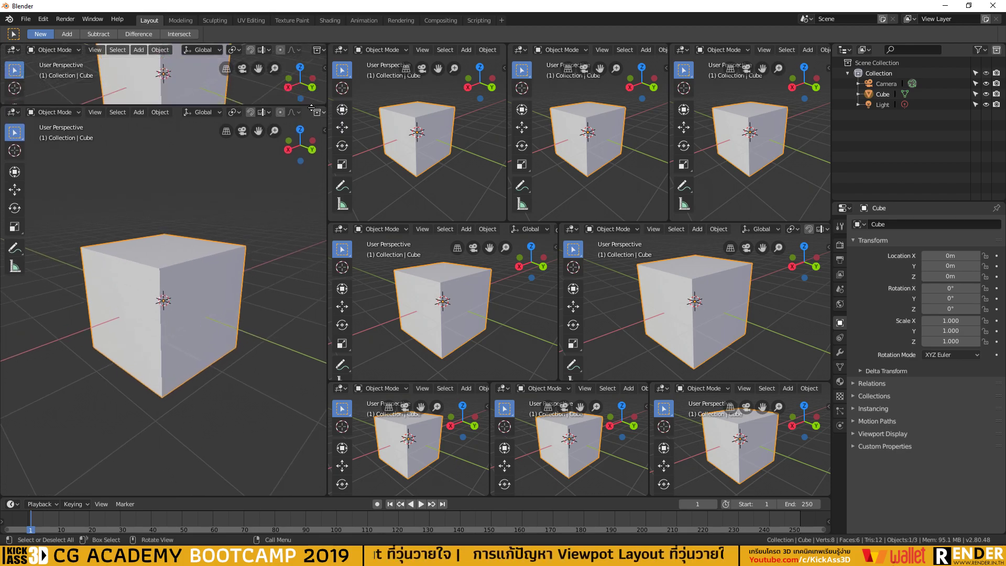
drag(323, 46, 82, 47)
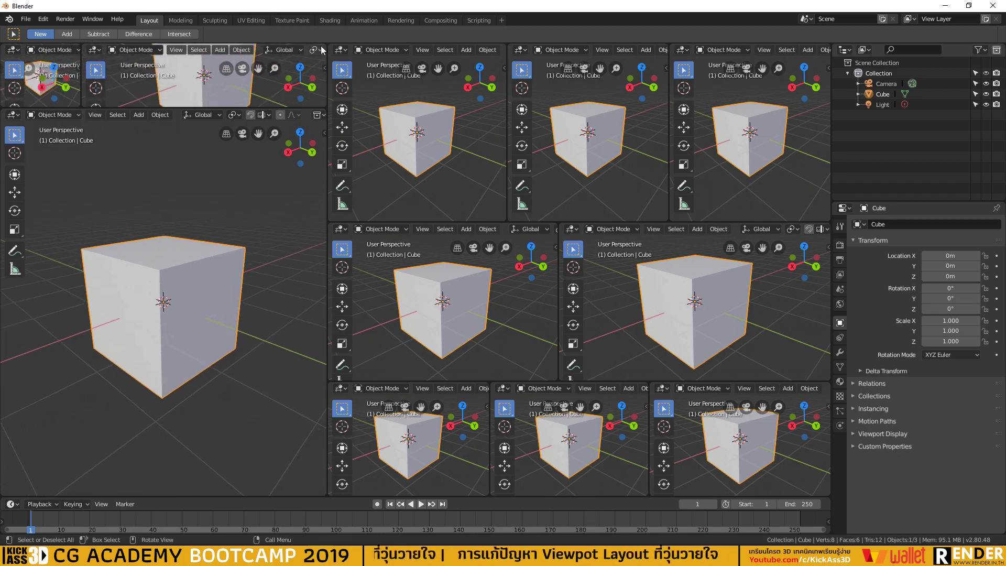
drag(323, 47, 204, 50)
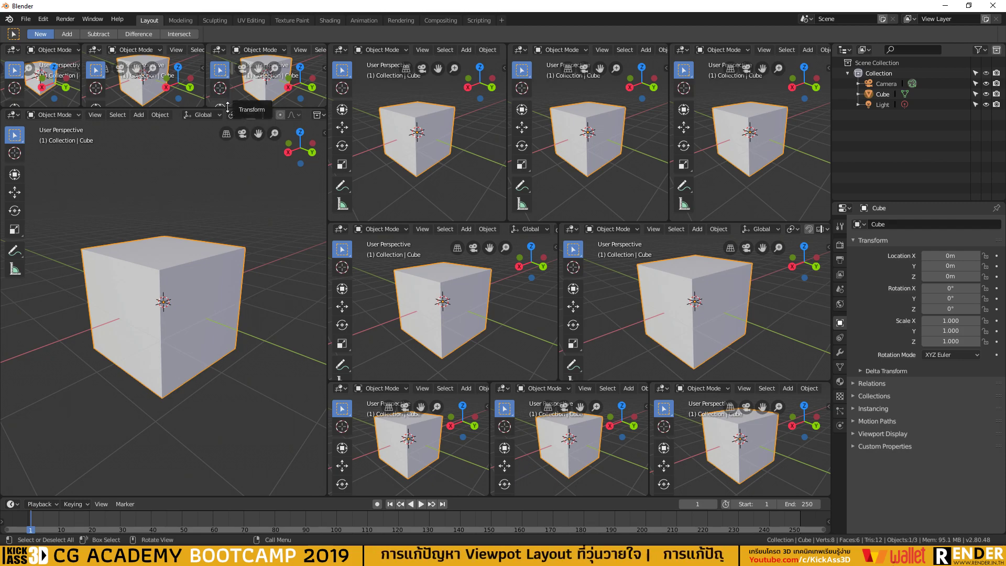
drag(227, 108, 226, 135)
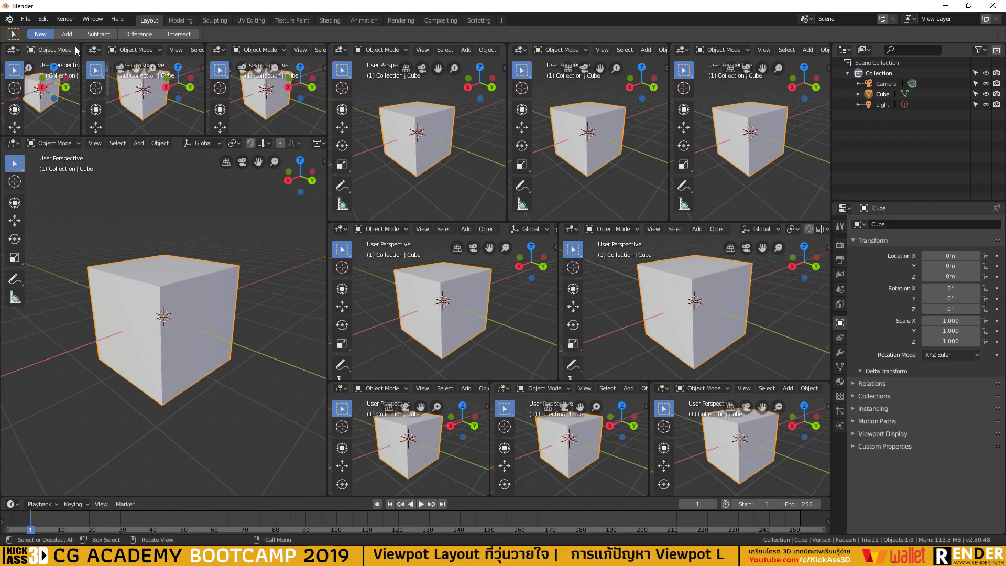
drag(77, 46, 142, 84)
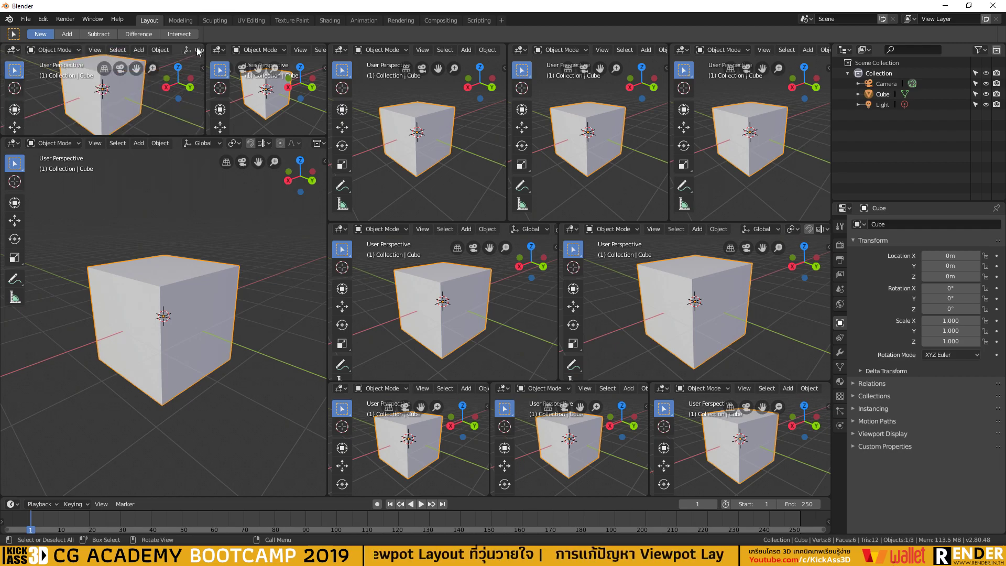
drag(202, 45, 234, 53)
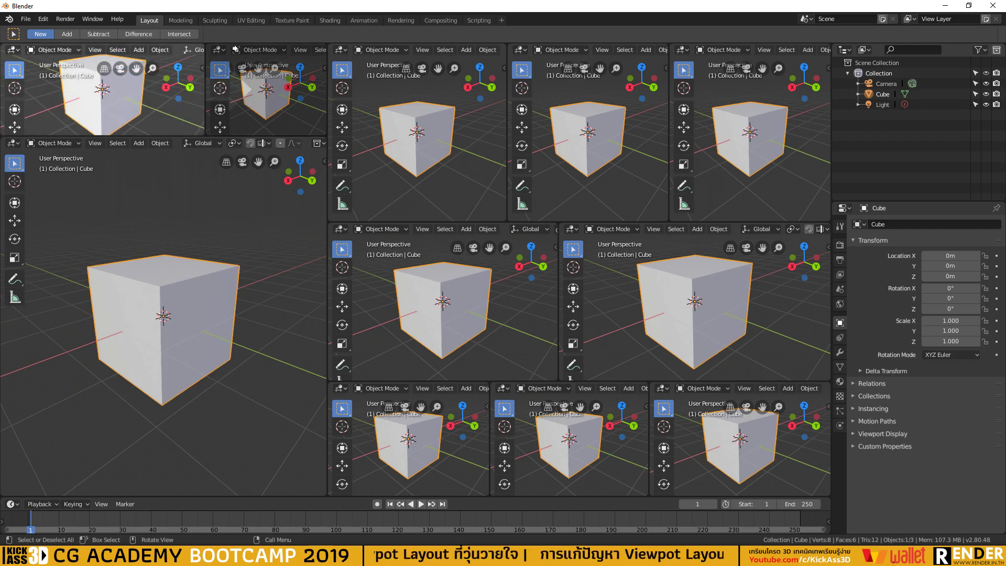
drag(325, 45, 201, 53)
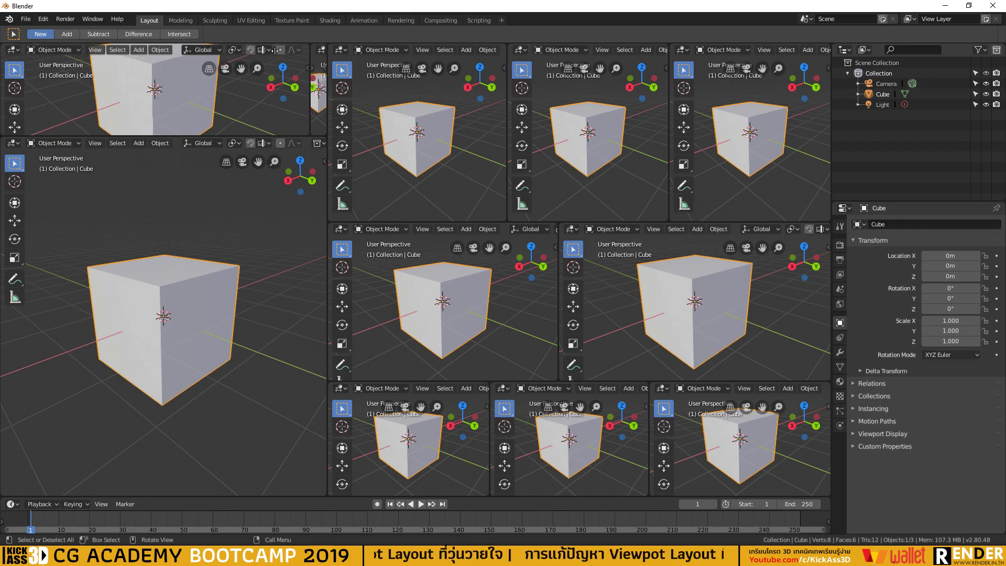
drag(325, 45, 250, 52)
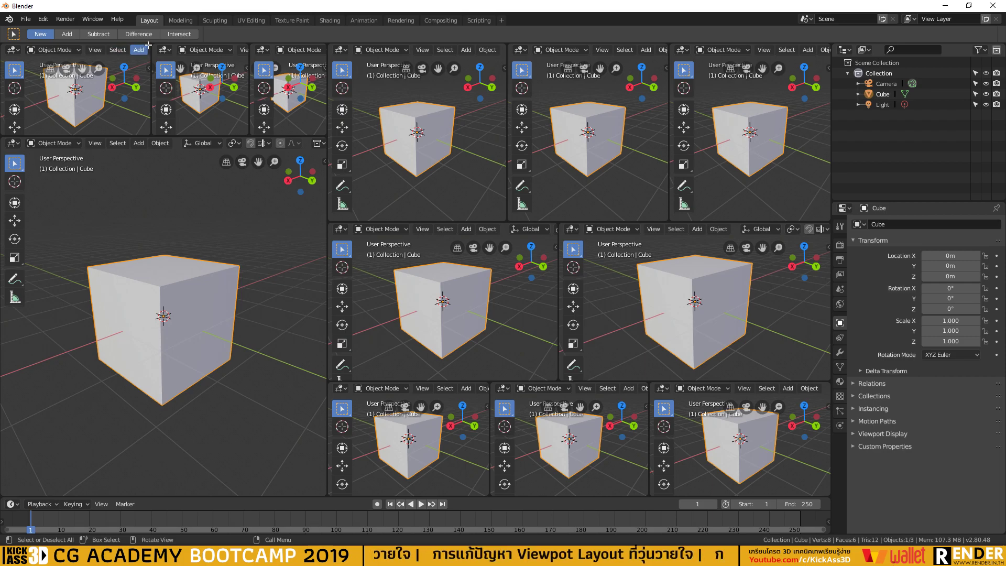
drag(148, 45, 99, 47)
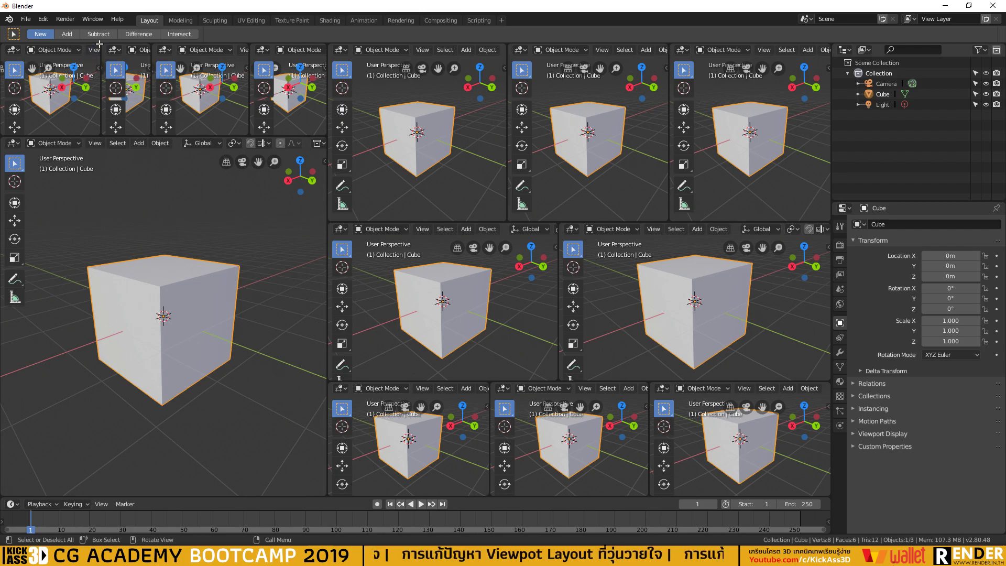
drag(100, 44, 287, 49)
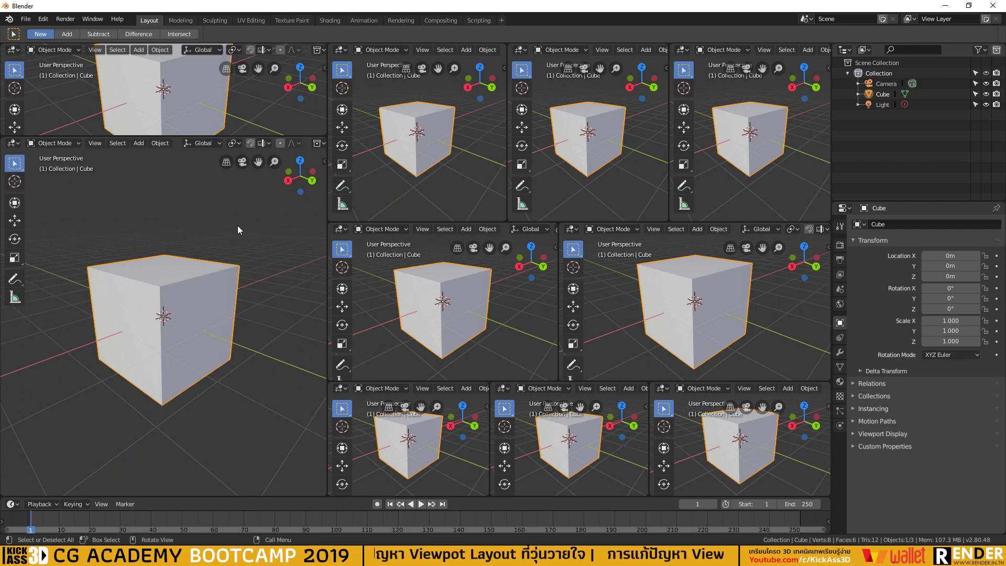
drag(325, 137, 323, 93)
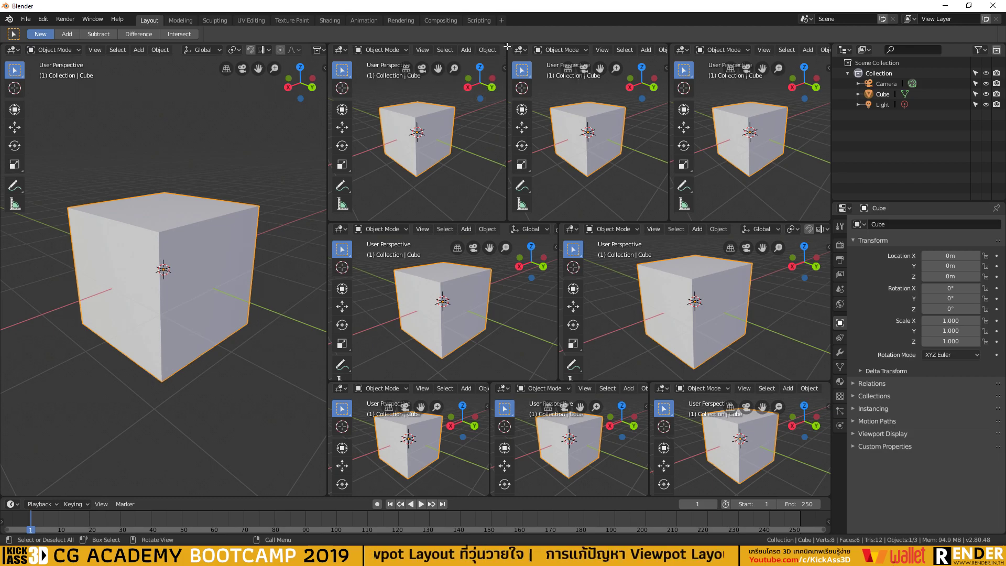
Join the small top and middle viewports into one upper-right view.
drag(506, 46, 586, 104)
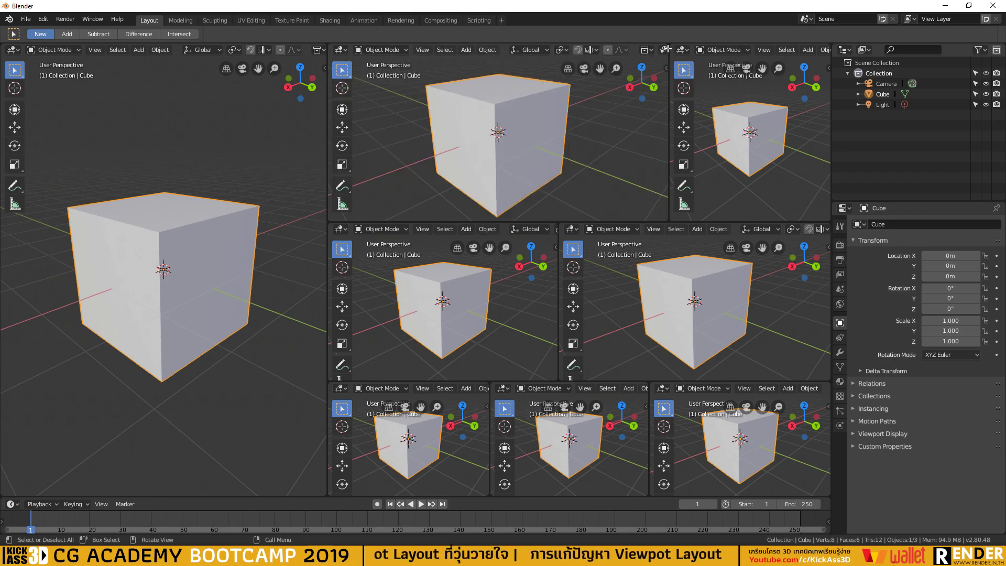
drag(668, 47, 788, 51)
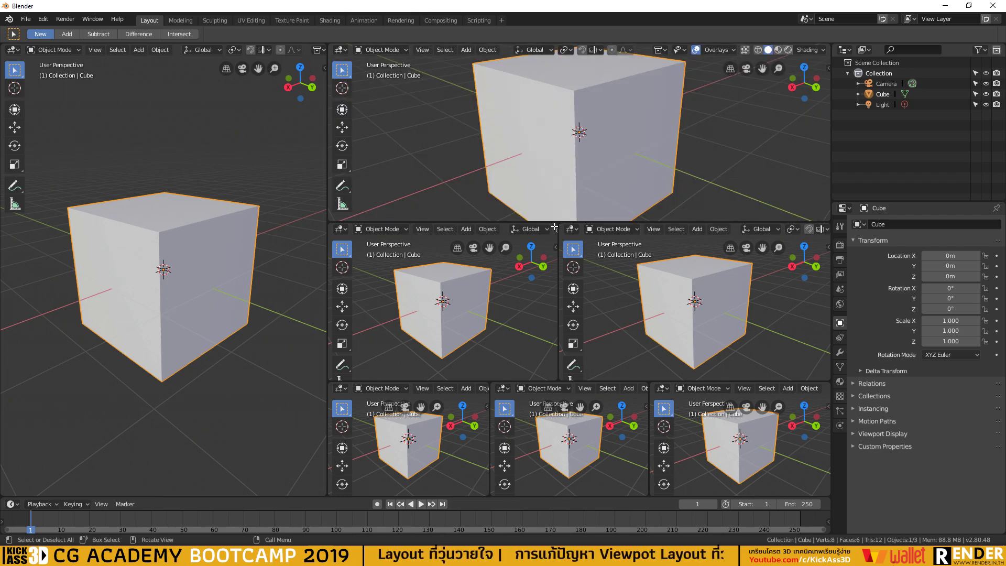
drag(554, 226, 761, 228)
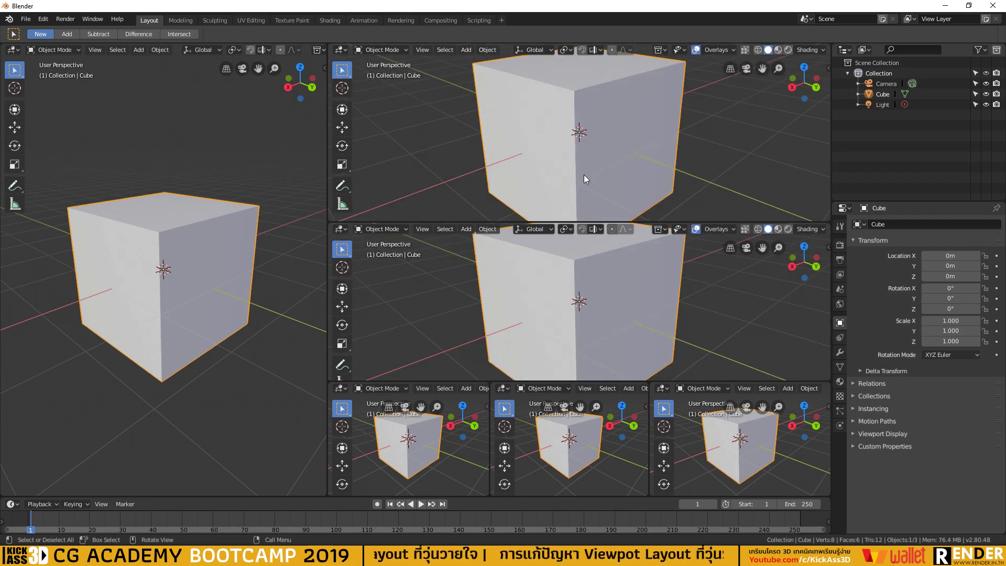
drag(829, 226, 828, 174)
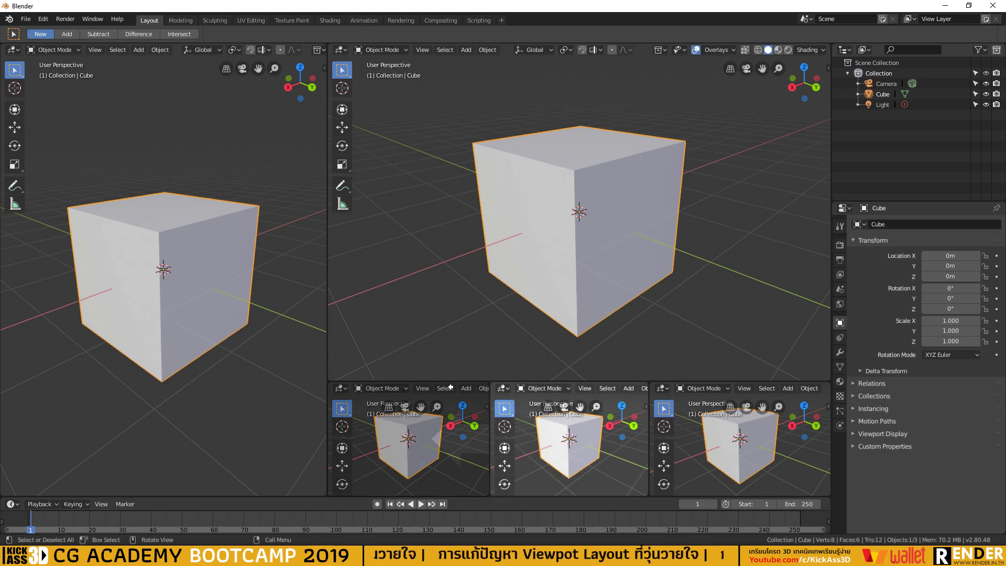
Merge the bottom views and right column into one viewport, then split it into two side by side.
drag(491, 384, 549, 388)
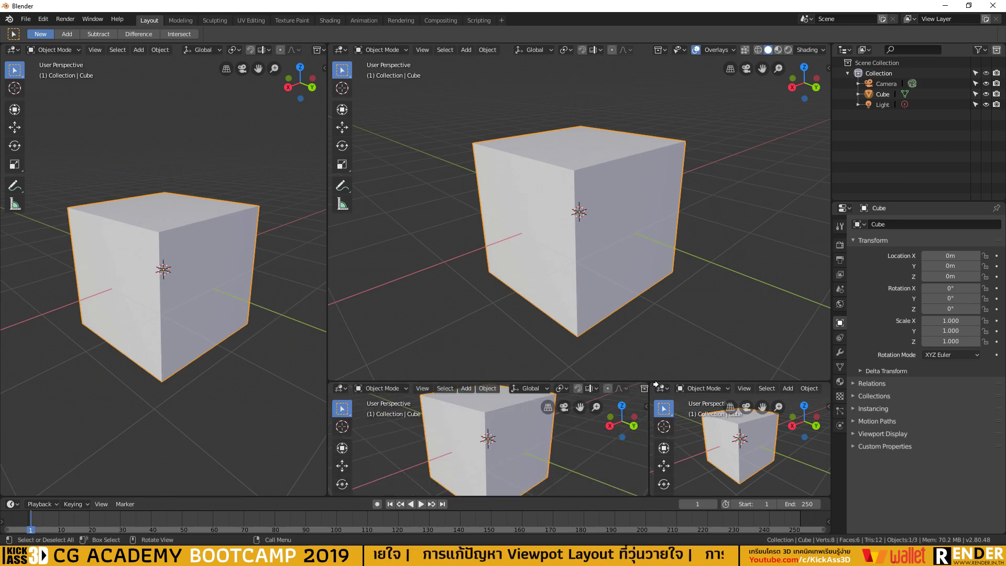
drag(645, 382, 817, 387)
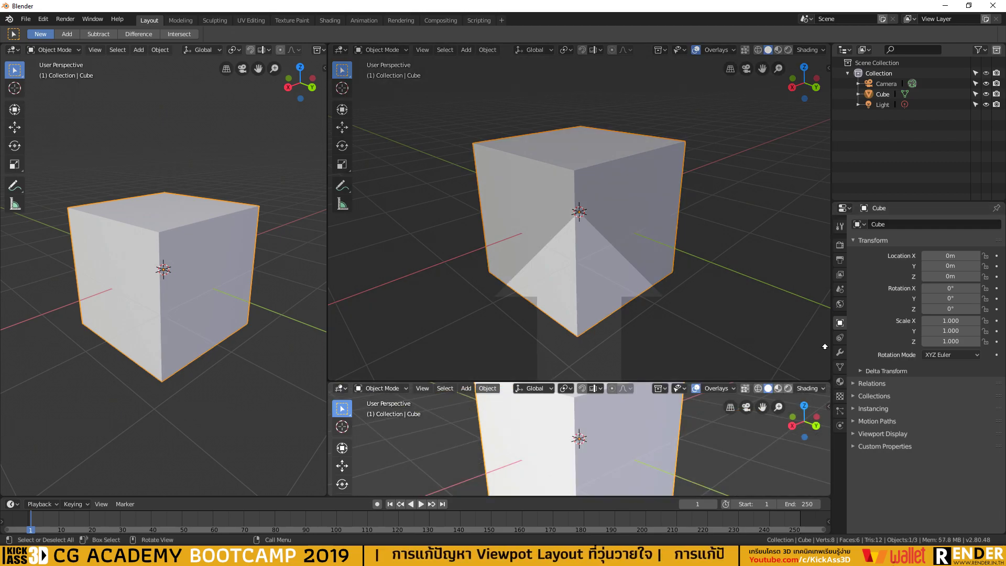
drag(828, 385, 810, 342)
drag(325, 47, 537, 49)
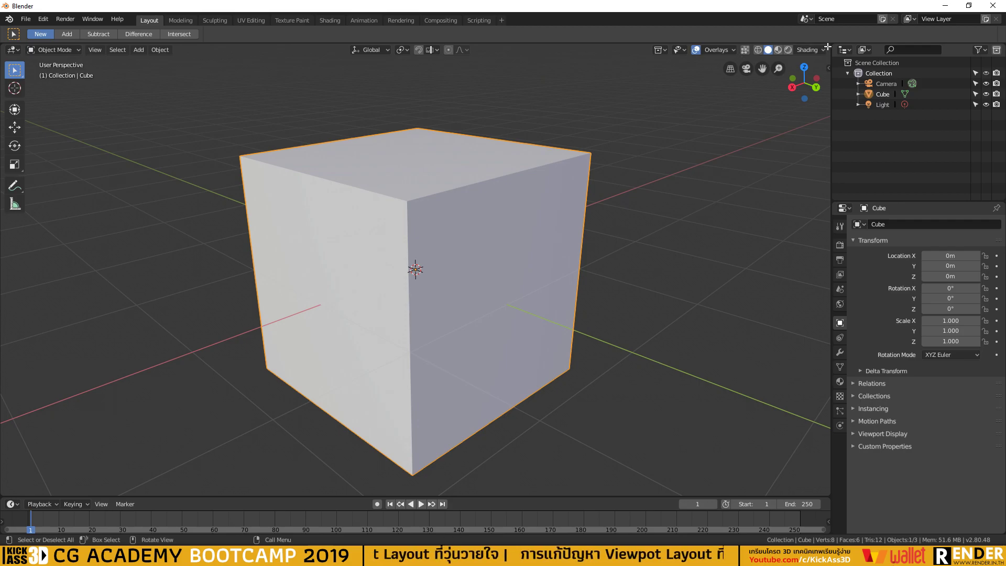
drag(827, 46, 462, 49)
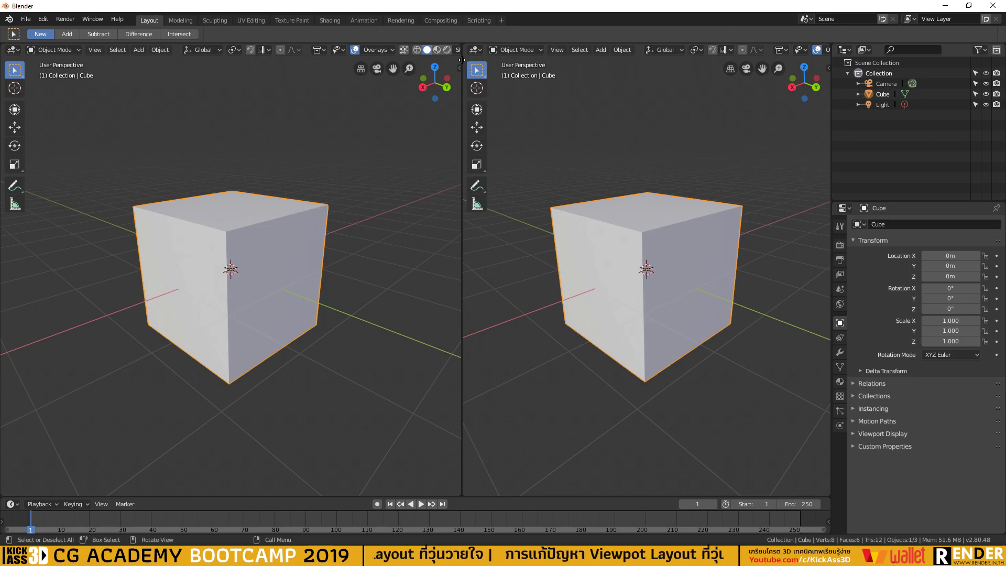
Split the right view into several stacked and side-by-side small 3D views.
drag(828, 46, 823, 160)
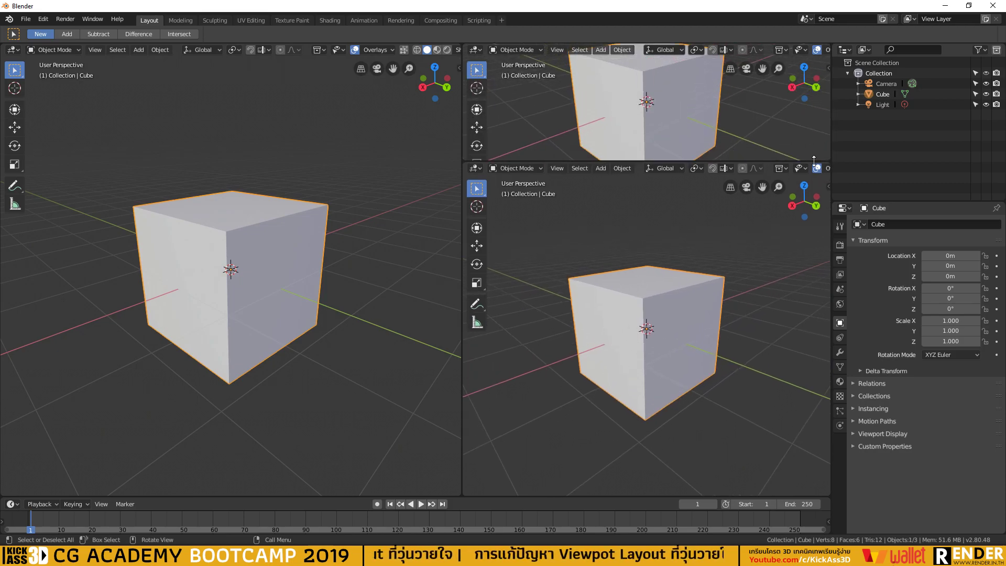
mouse_move(825, 181)
mouse_down()
mouse_move(825, 213)
mouse_move(816, 112)
mouse_up()
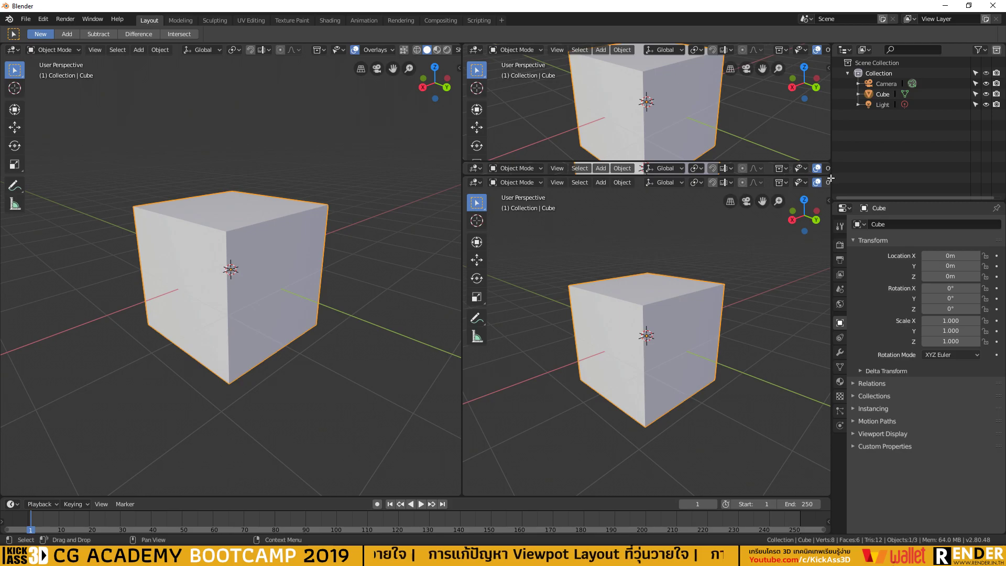
drag(830, 178, 824, 198)
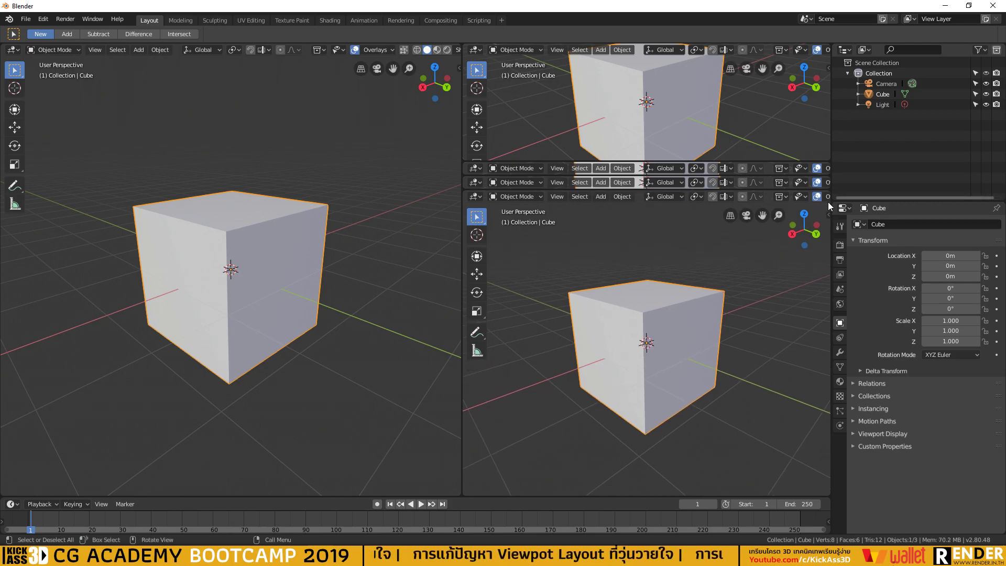
mouse_move(828, 207)
mouse_down()
mouse_move(739, 206)
mouse_move(723, 234)
mouse_move(728, 257)
mouse_move(555, 262)
mouse_up()
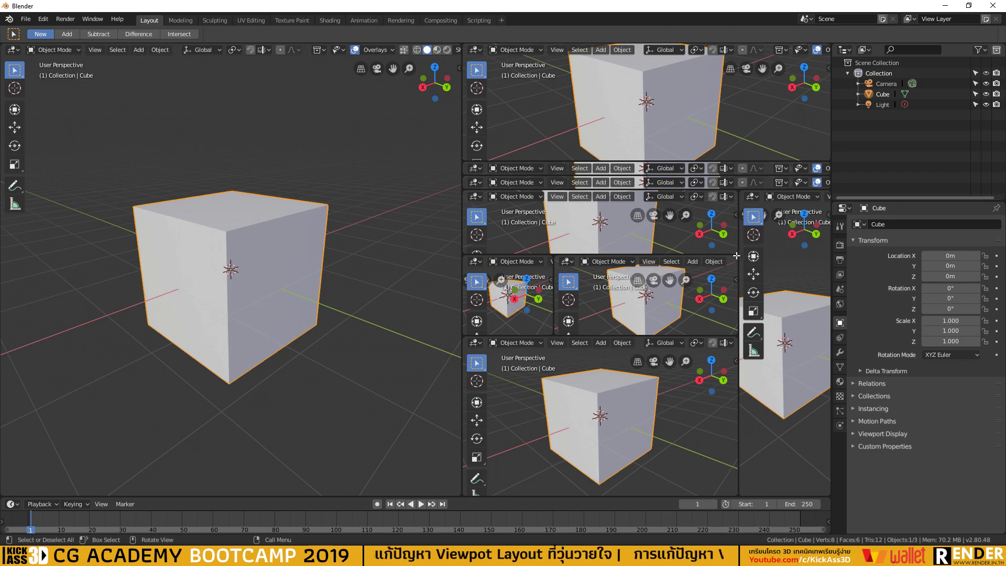
drag(735, 257, 661, 262)
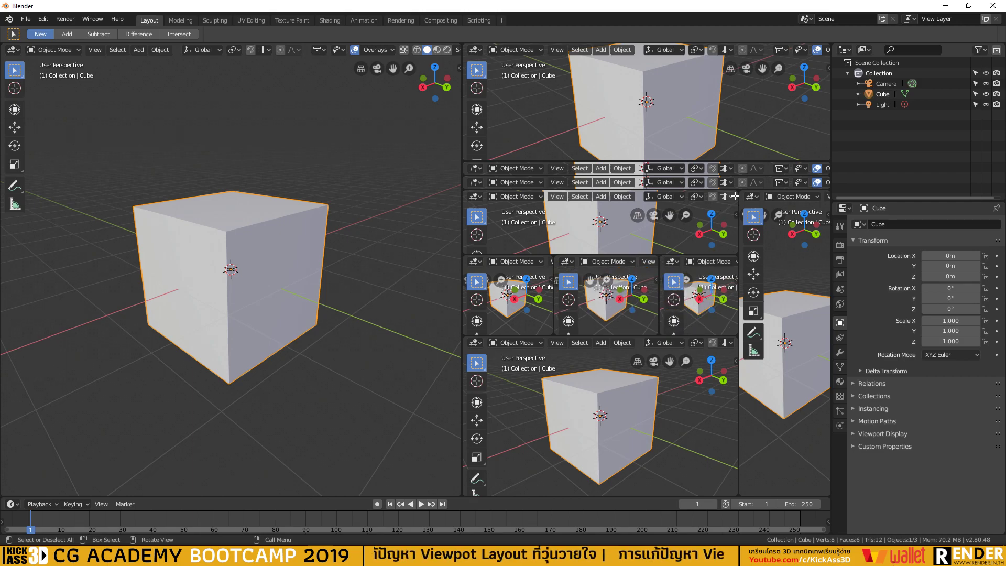
Split the middle row and right column into more small views, then delete the cube.
drag(734, 196, 566, 209)
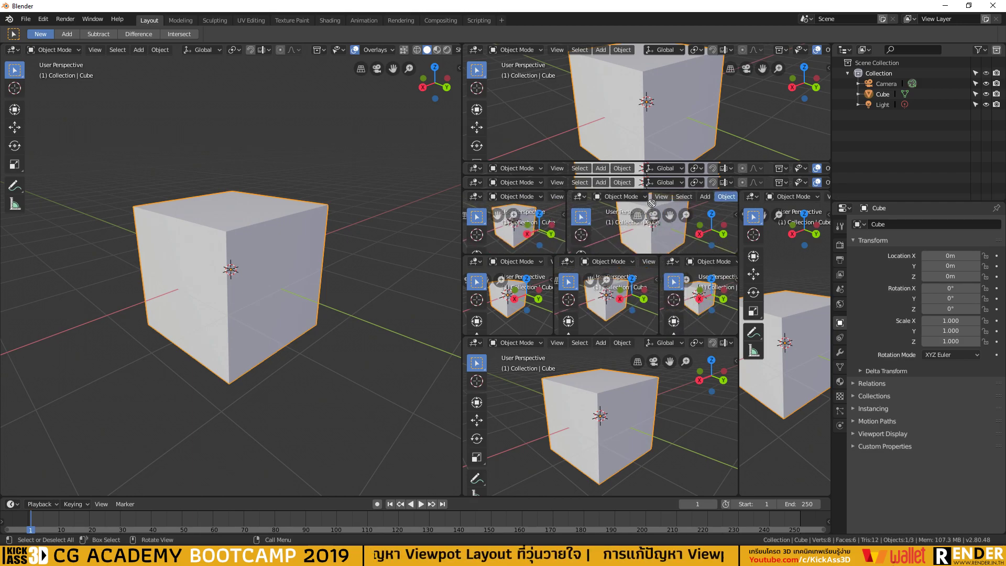
drag(735, 195, 665, 207)
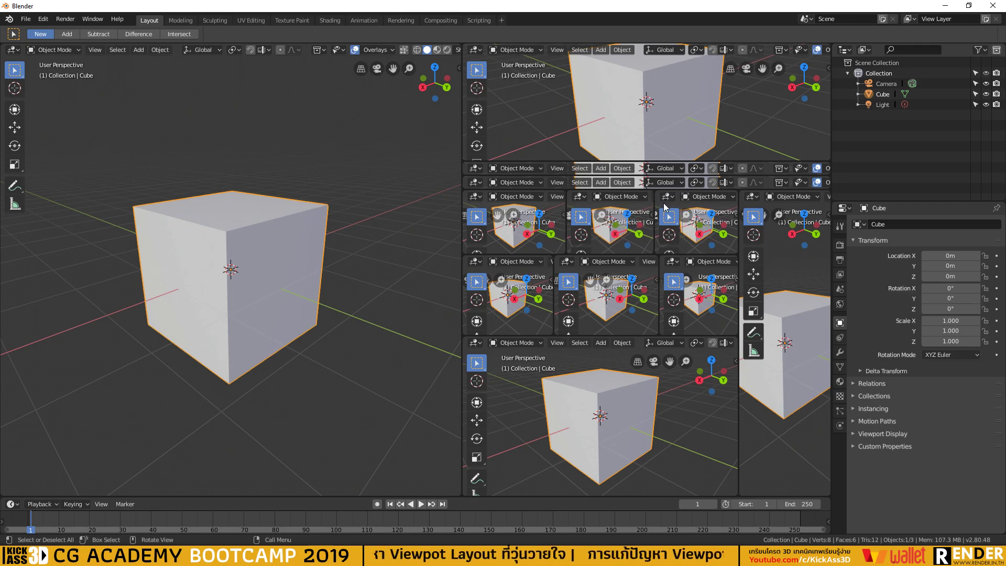
mouse_move(741, 192)
mouse_down()
mouse_move(796, 198)
mouse_move(799, 433)
mouse_up()
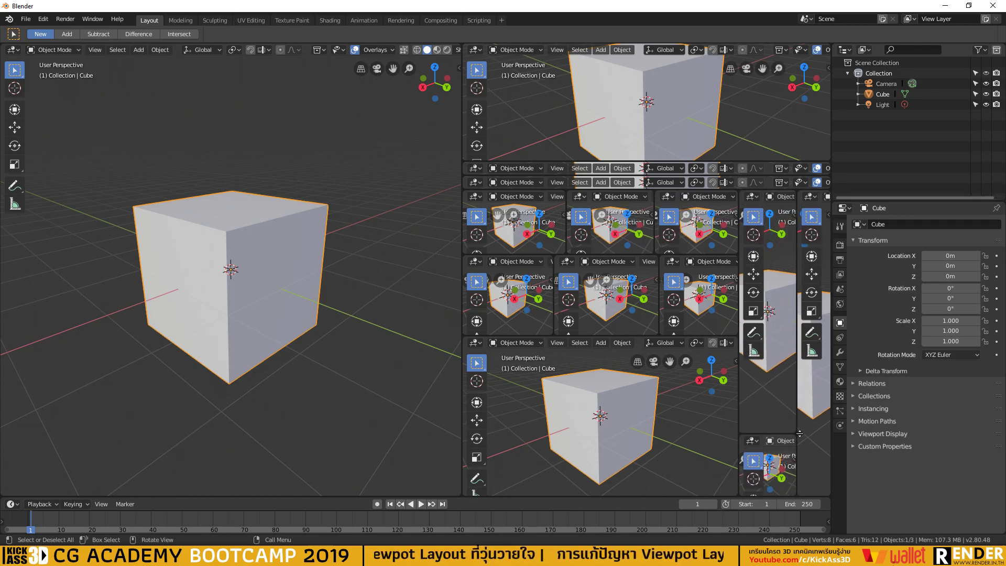
drag(795, 194, 789, 270)
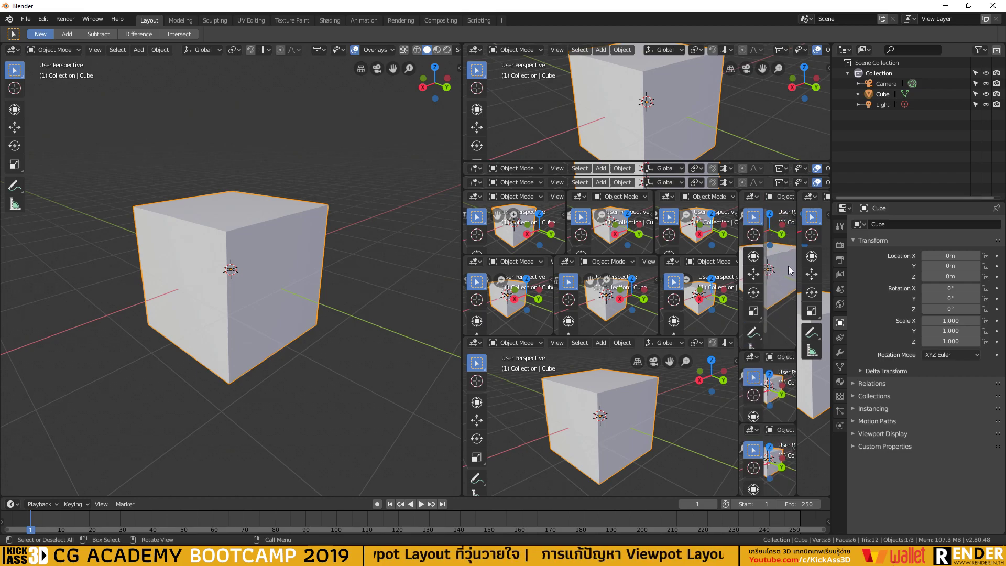
drag(793, 195, 768, 257)
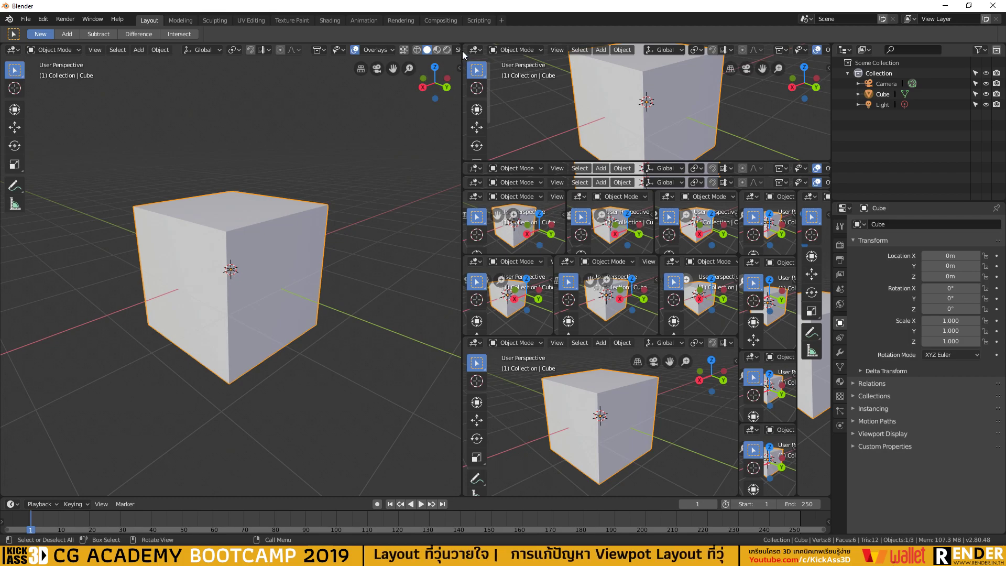
mouse_move(459, 48)
mouse_down()
mouse_move(127, 56)
mouse_move(79, 296)
mouse_up()
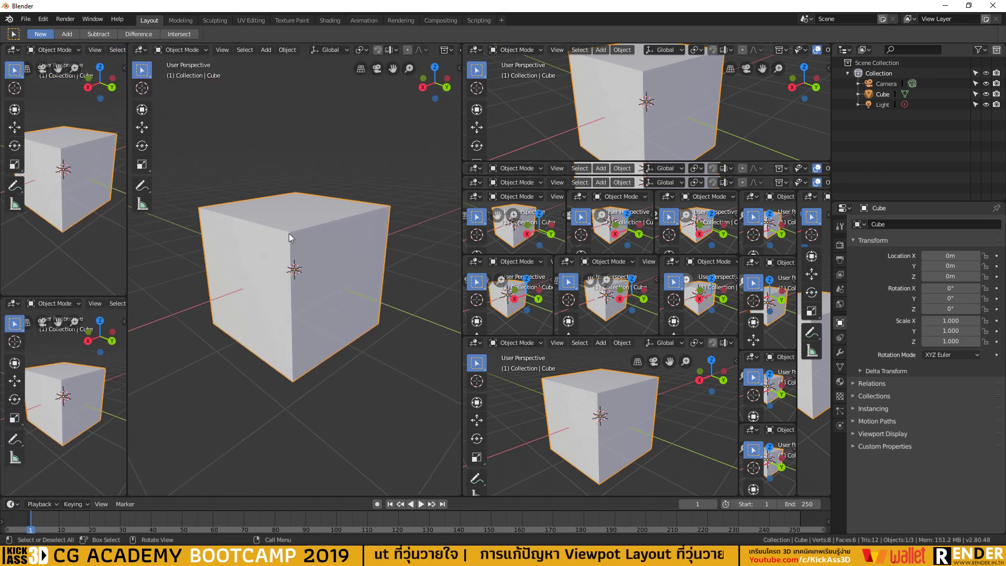
key(Delete)
key(shift+a)
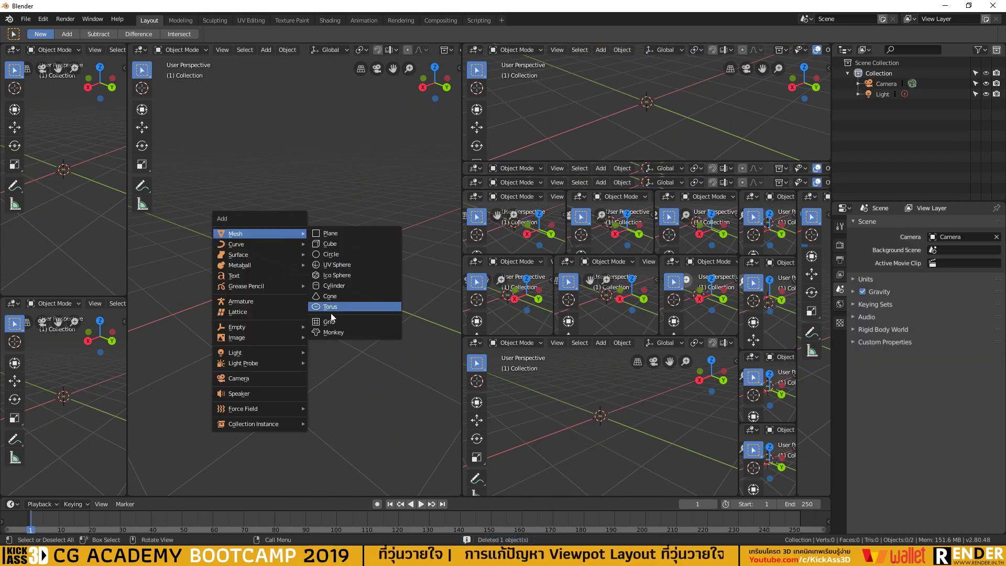
Add a Suzanne monkey head, orbit to a three-quarter view, and split the top-right view.
click(330, 332)
middle_drag(429, 289, 168, 281)
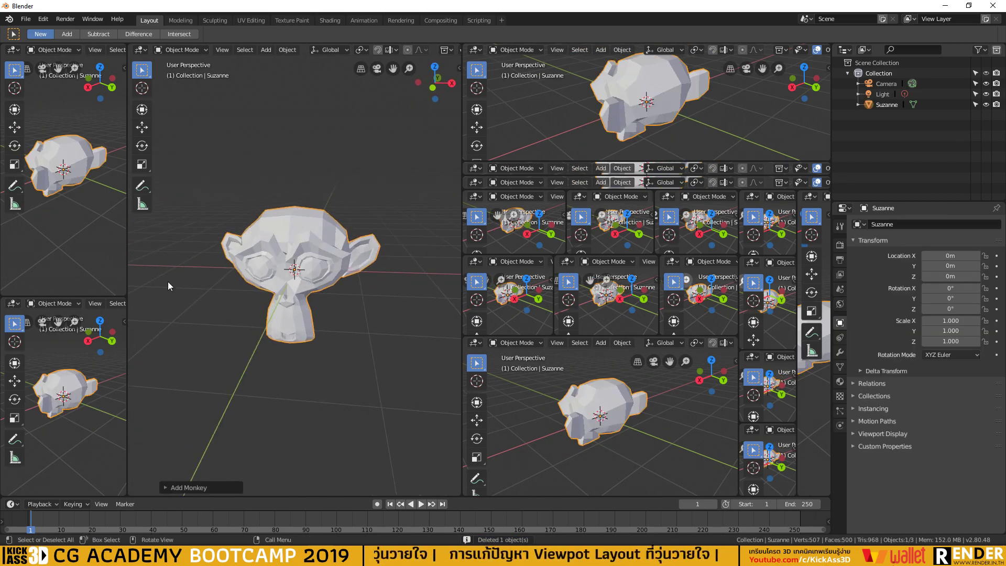
scroll(306, 285, up, 3)
middle_drag(332, 282, 322, 291)
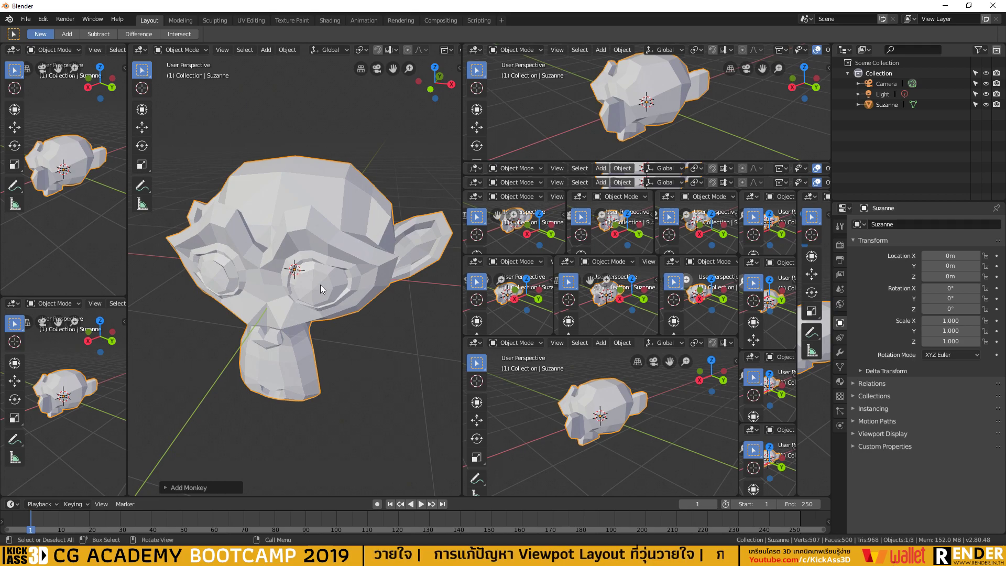
mouse_move(465, 159)
mouse_down()
mouse_move(651, 158)
mouse_move(649, 45)
mouse_move(641, 99)
mouse_up()
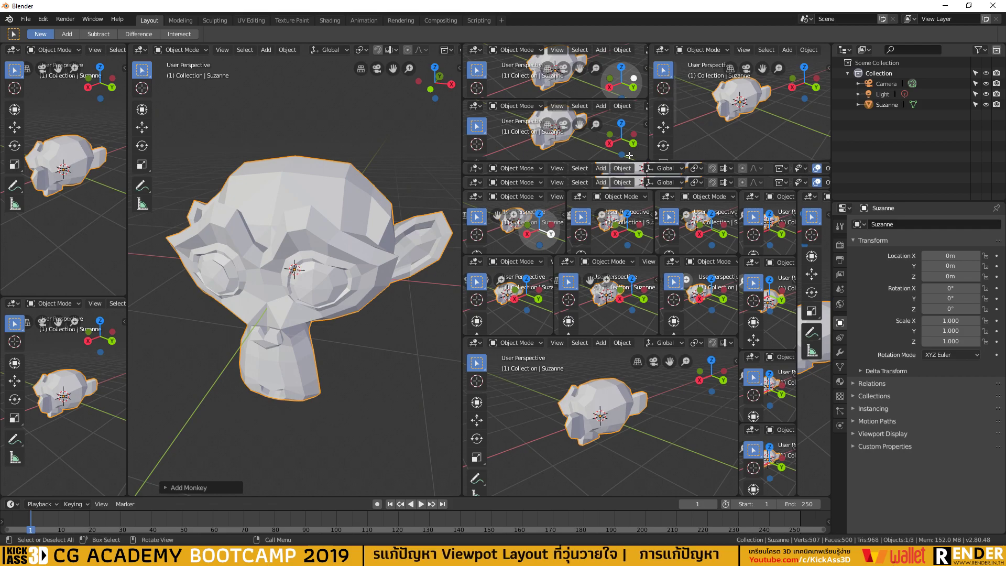
Enlarge the collapsed lower right-hand views and split the main Suzanne view horizontally.
drag(641, 159, 641, 131)
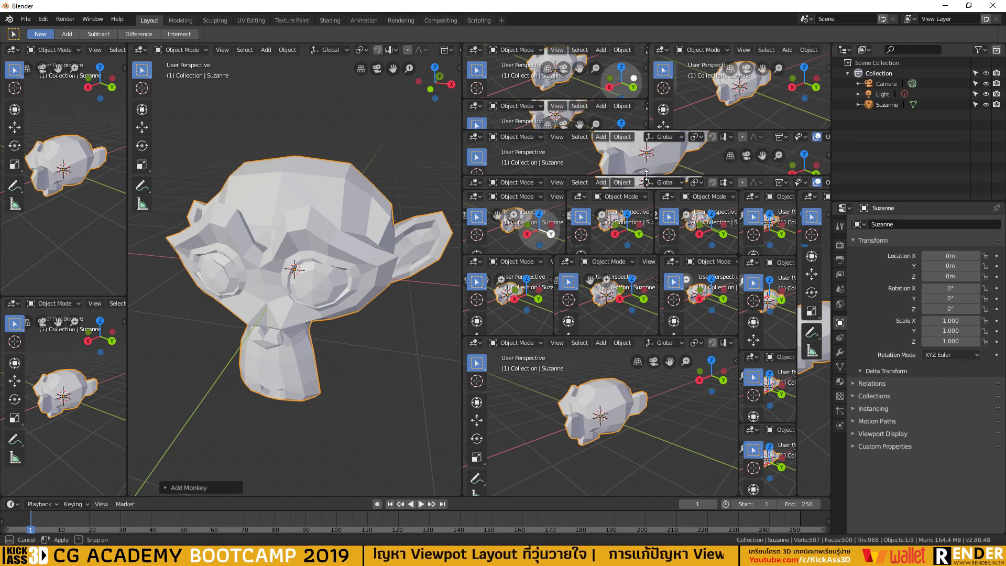
drag(648, 176, 648, 156)
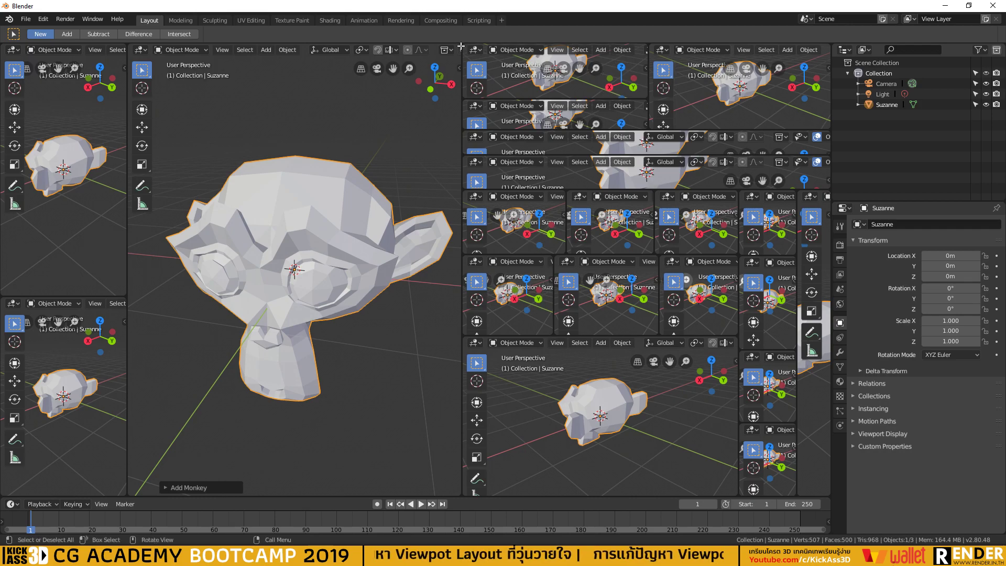
drag(458, 46, 436, 239)
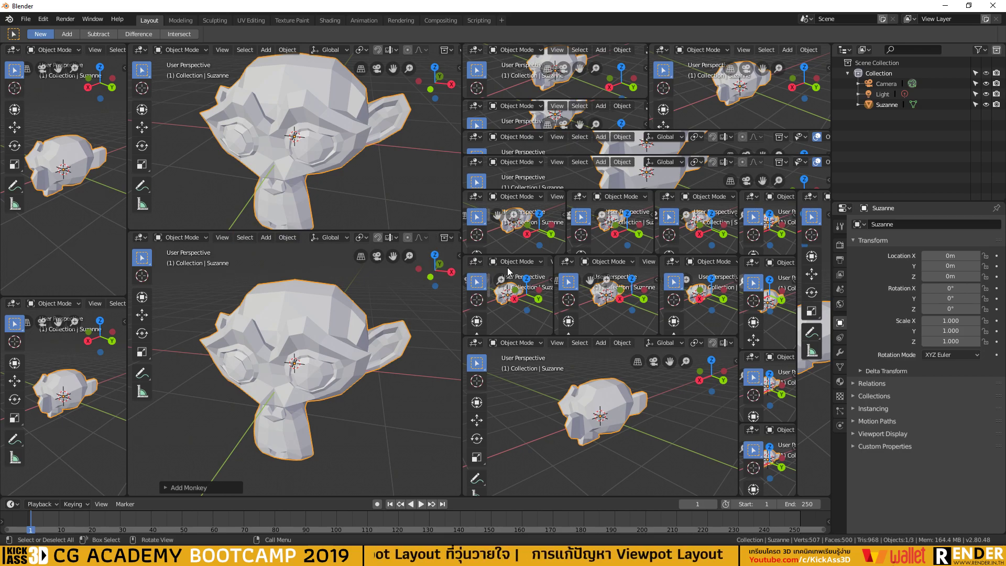
Save the scene as 2019LayoutFix.blend in the Documents folder using Save As.
click(26, 19)
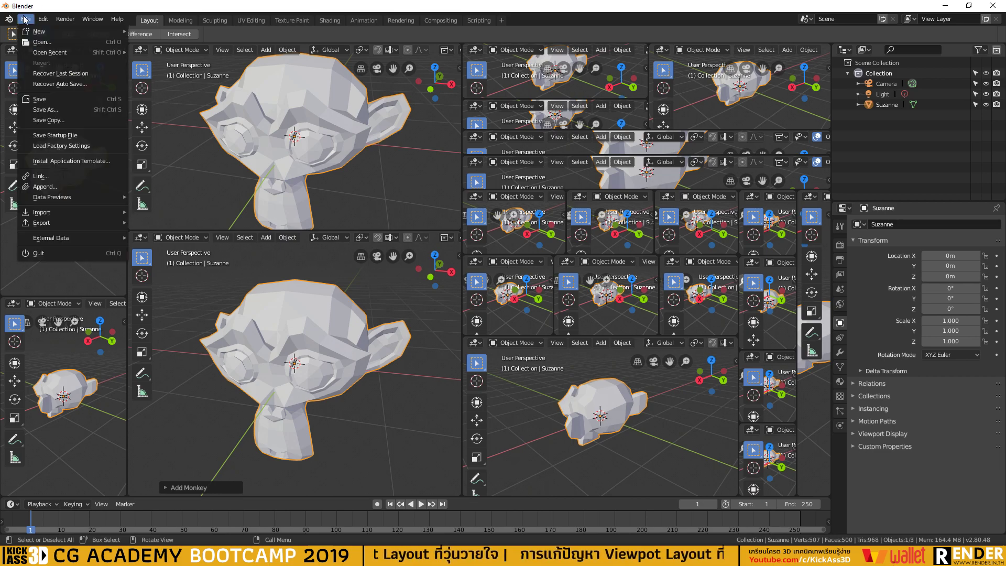
click(46, 100)
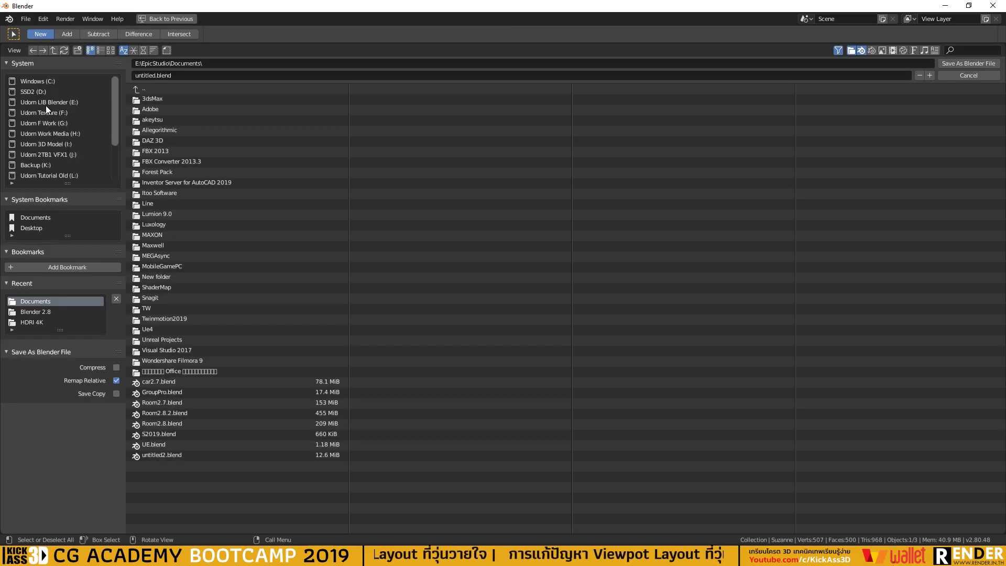
double_click(155, 75)
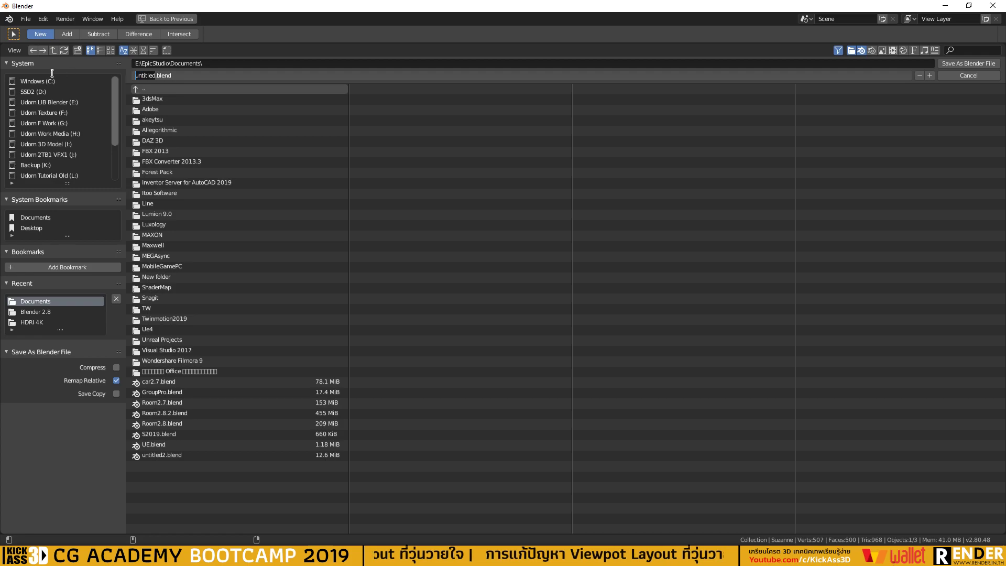
text(201)
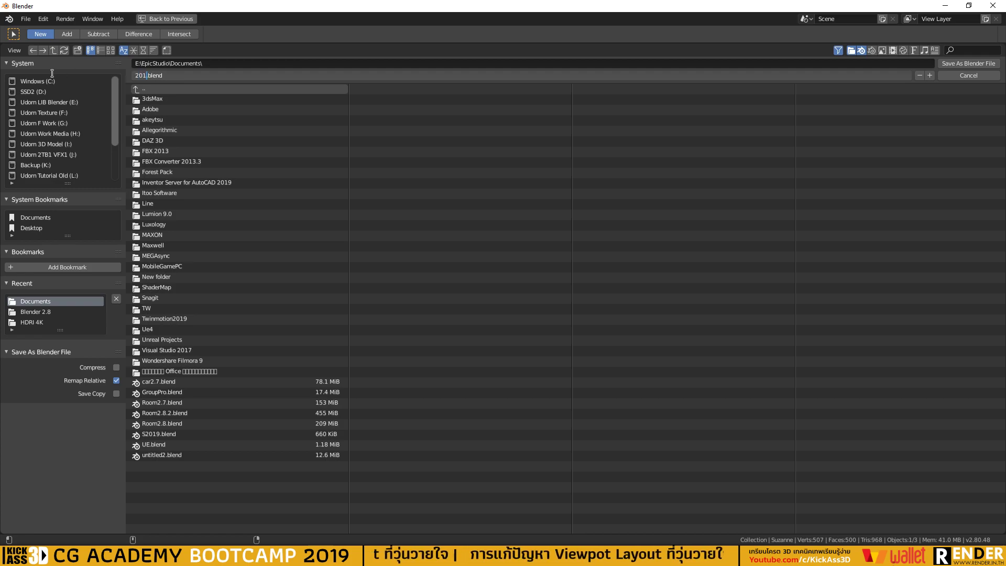
text(9)
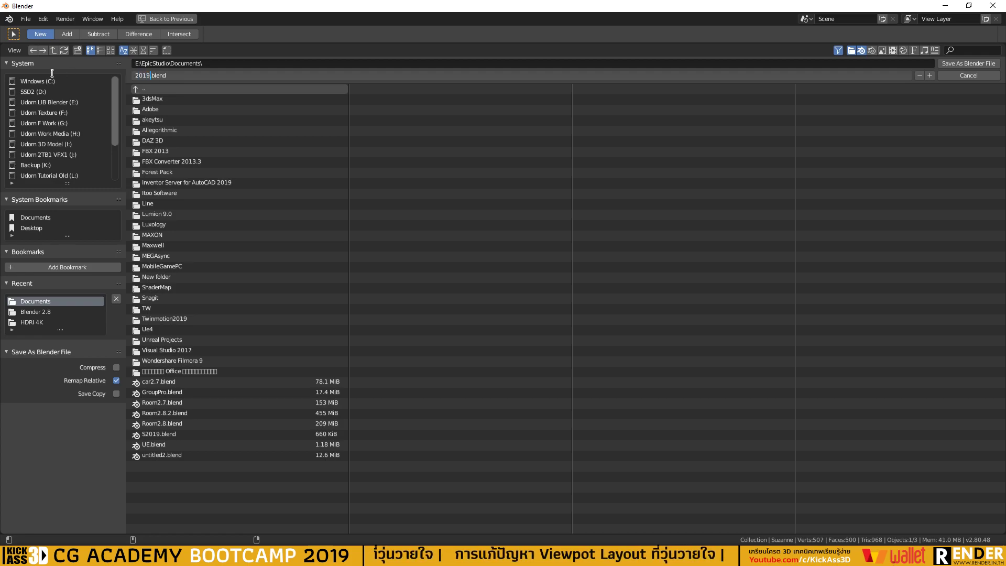
text(ทดส)
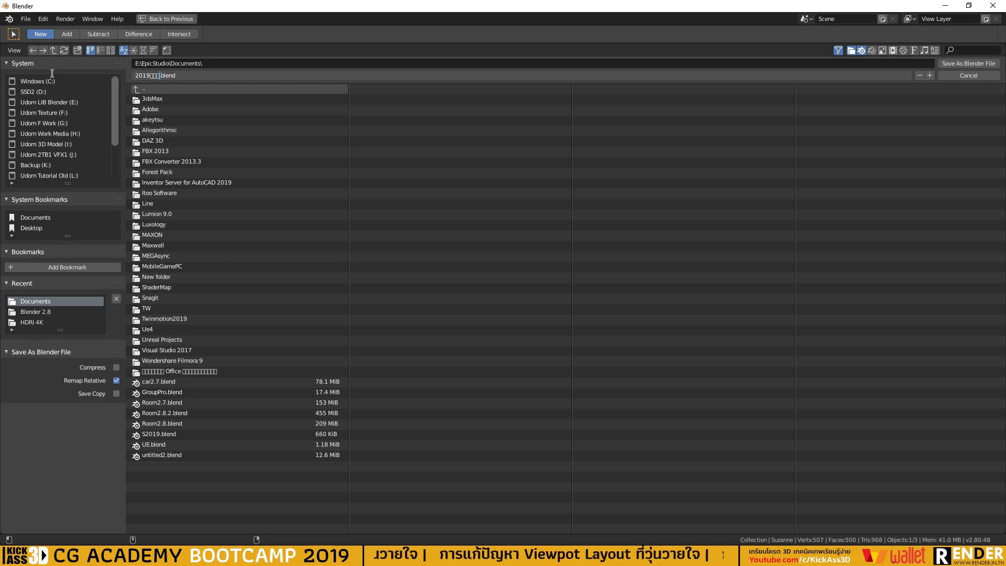
key(BackSpace)
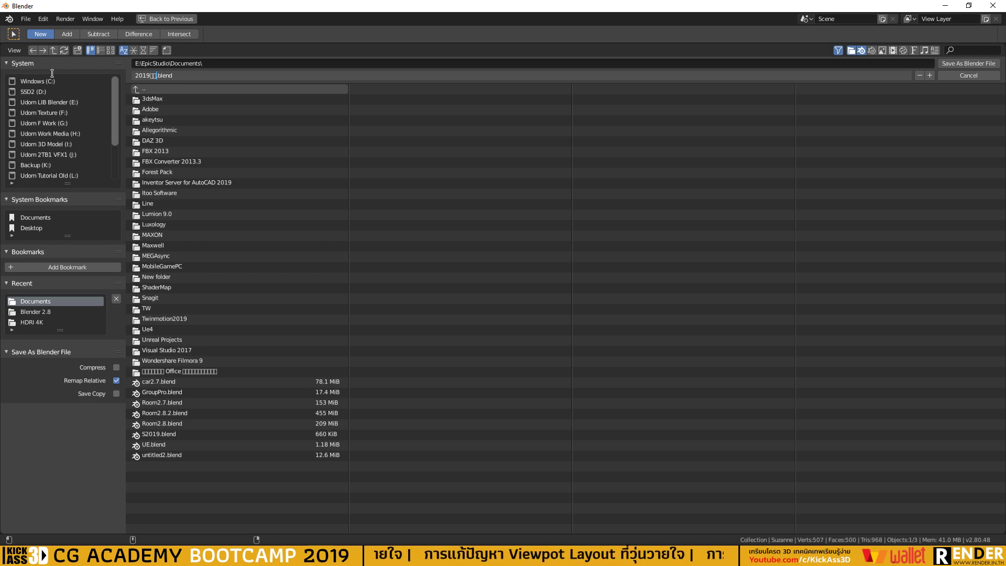
key(BackSpace)
key(BackSpace)
text(La)
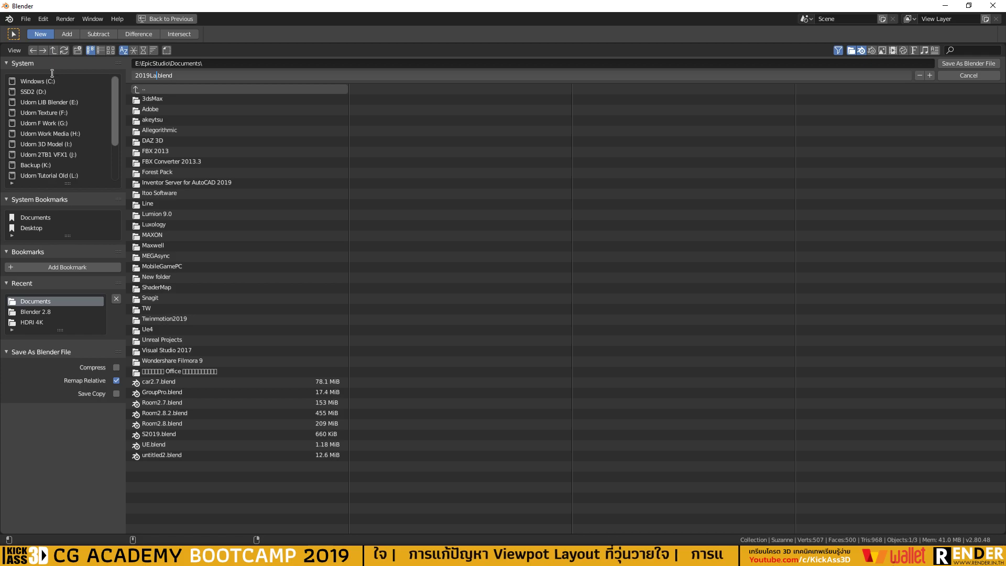
text(yout)
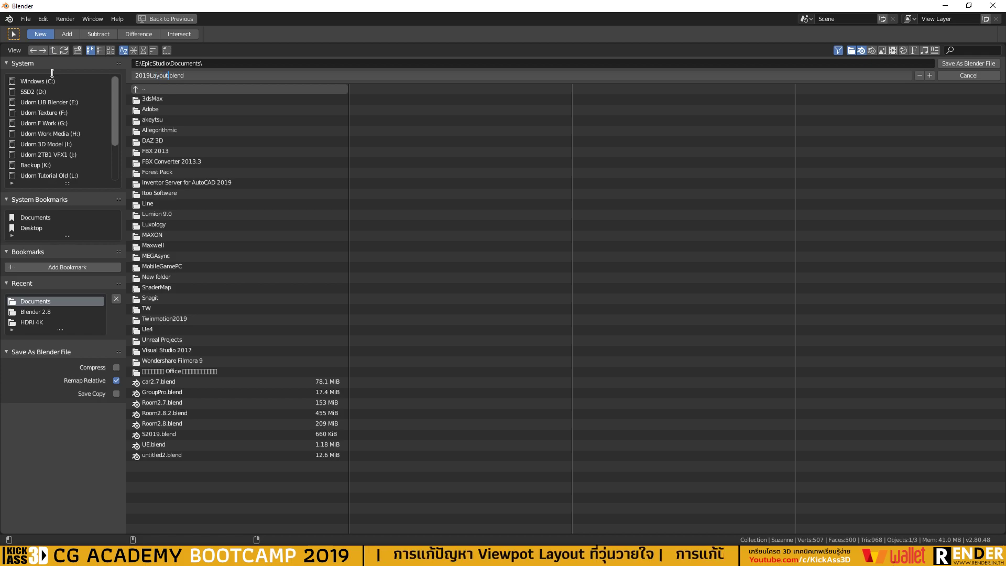
text(Fix)
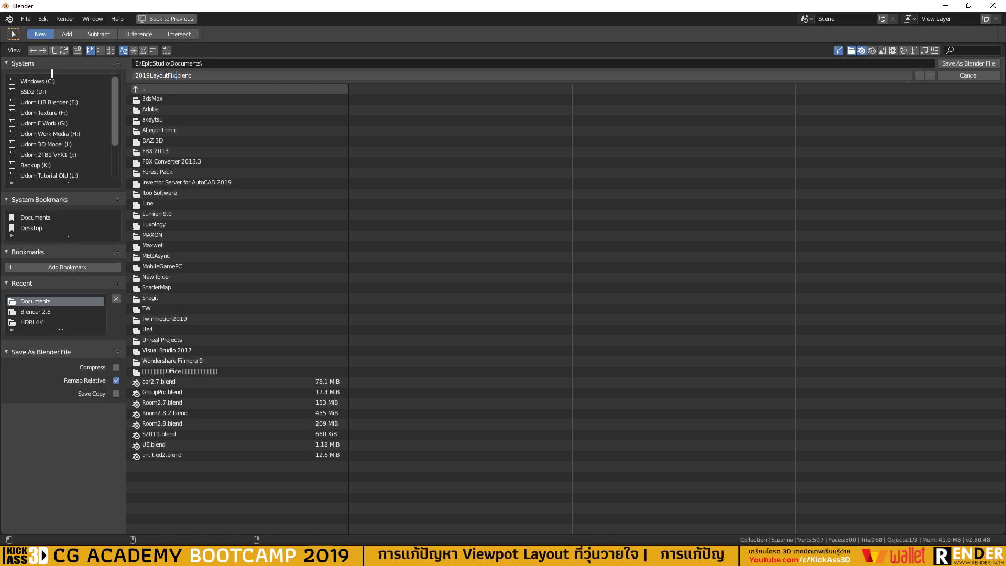
click(53, 76)
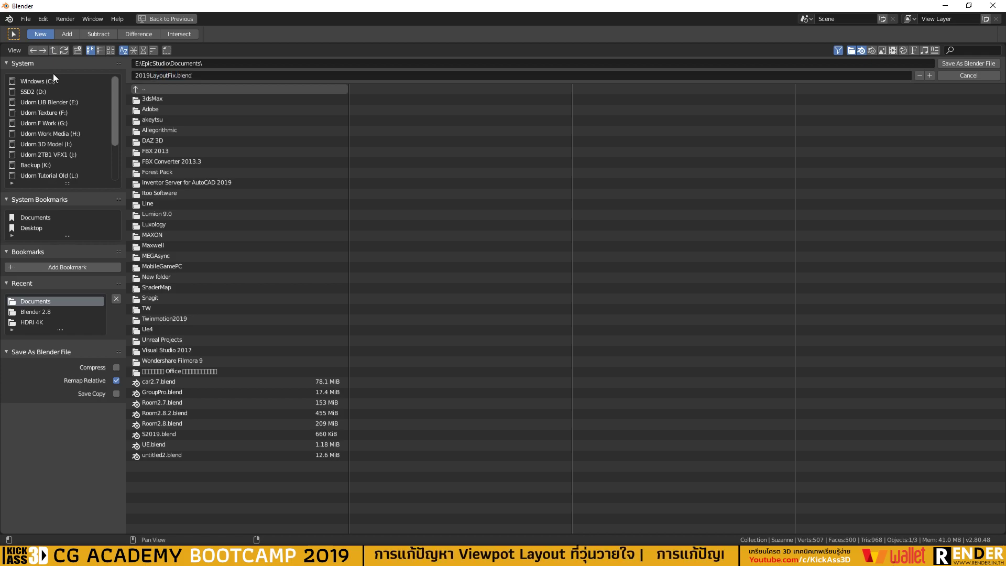
click(973, 64)
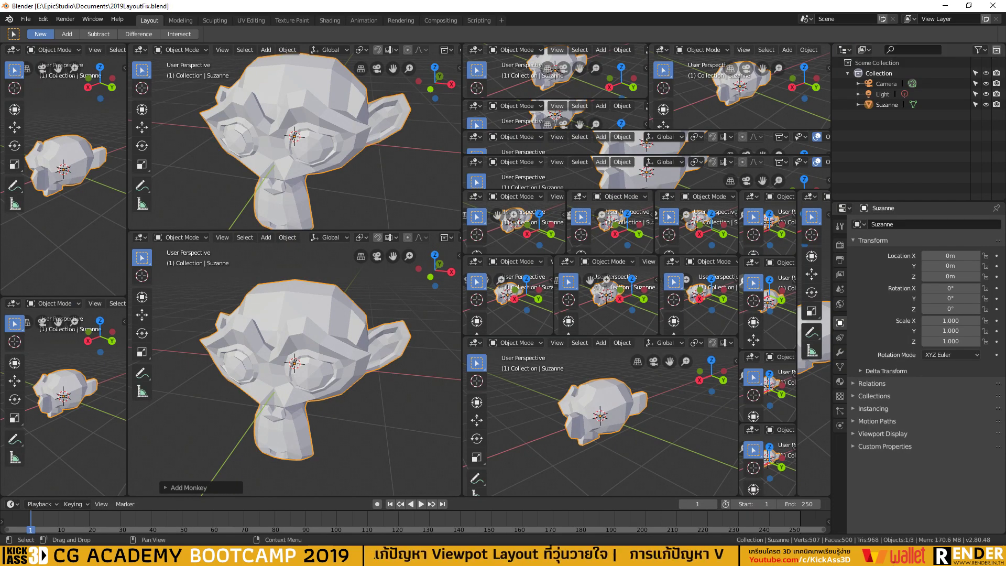
Start a new General scene, then open 2019LayoutFix.blend with Load UI unchecked.
click(25, 19)
mouse_move(47, 31)
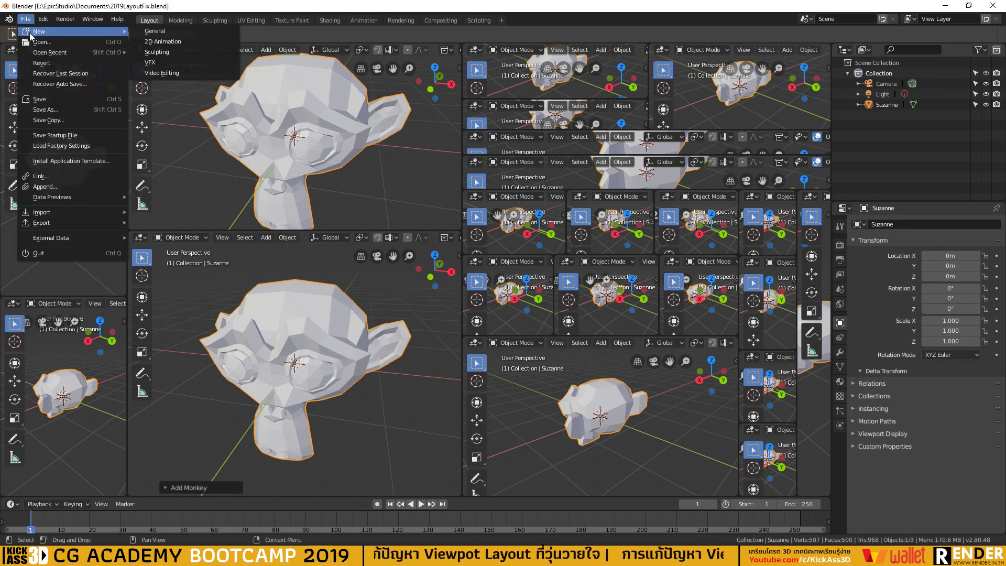
click(189, 33)
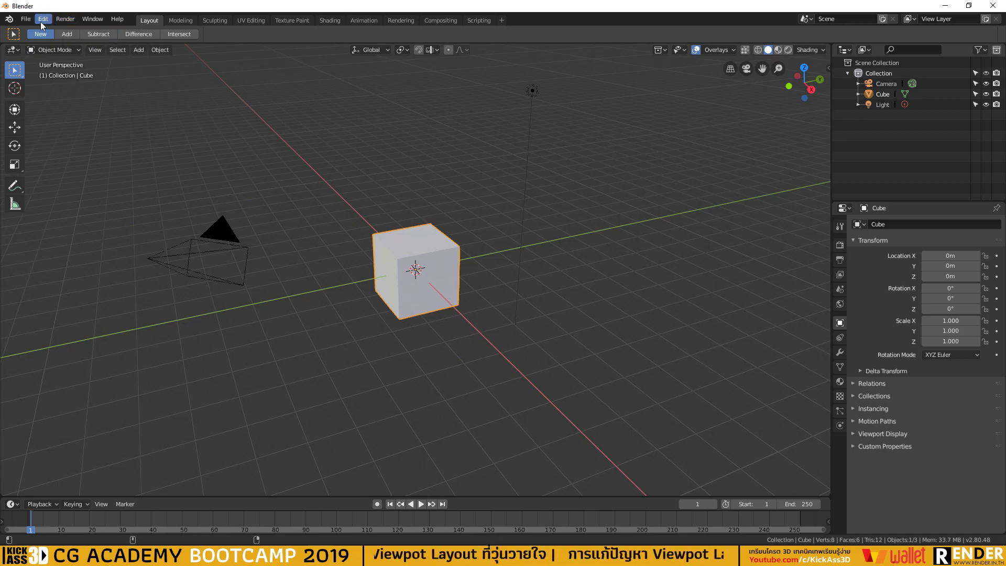
click(26, 20)
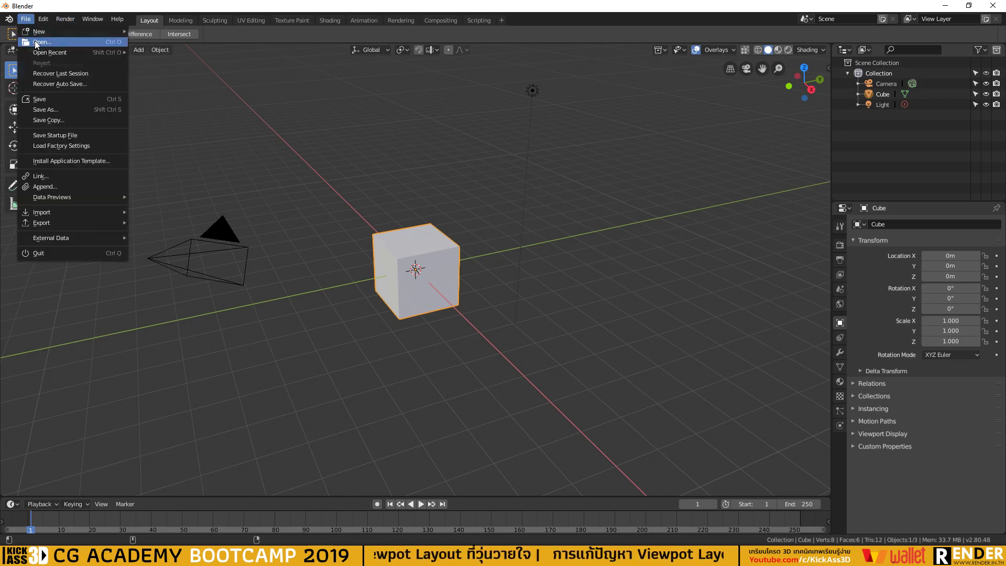
click(34, 40)
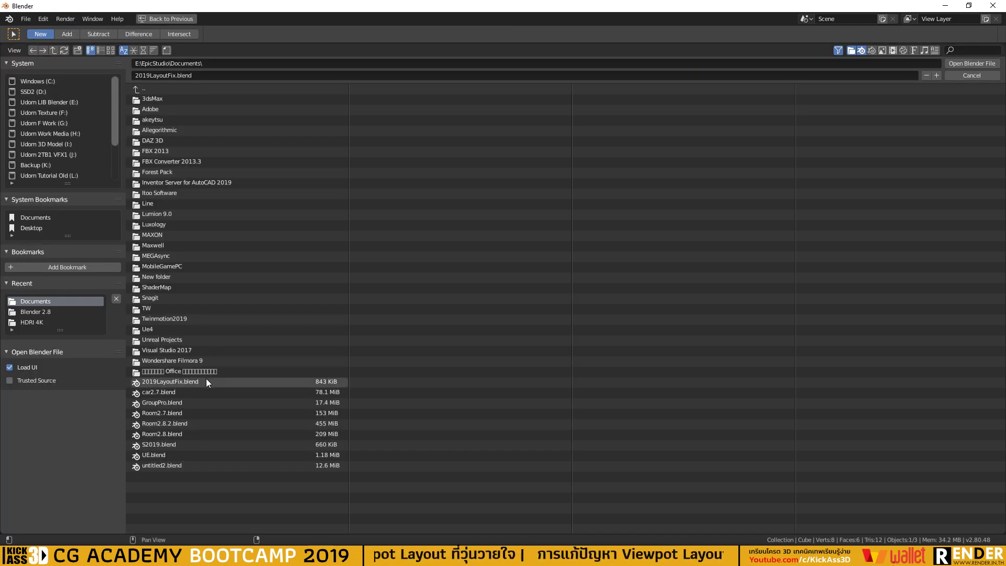
click(268, 382)
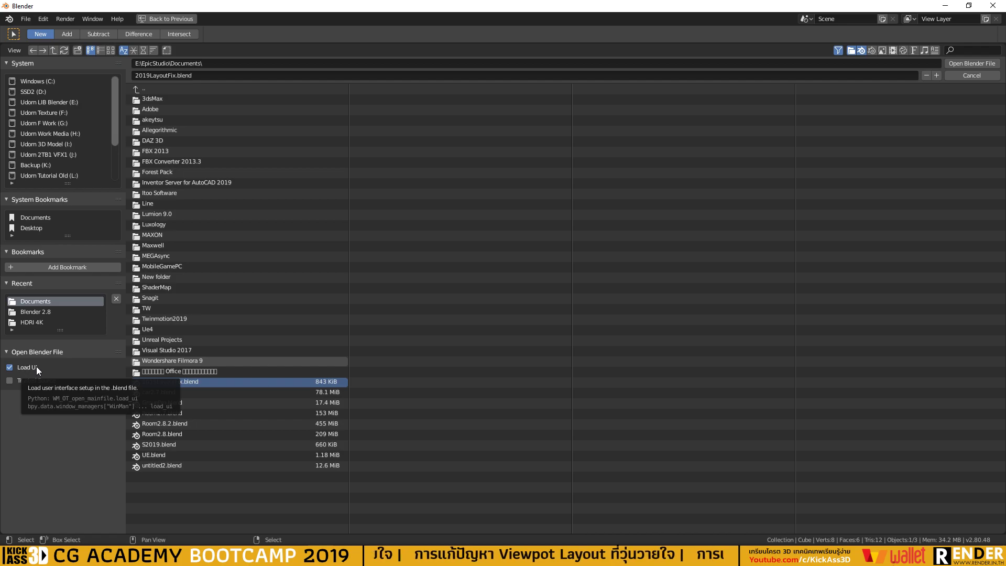
click(36, 366)
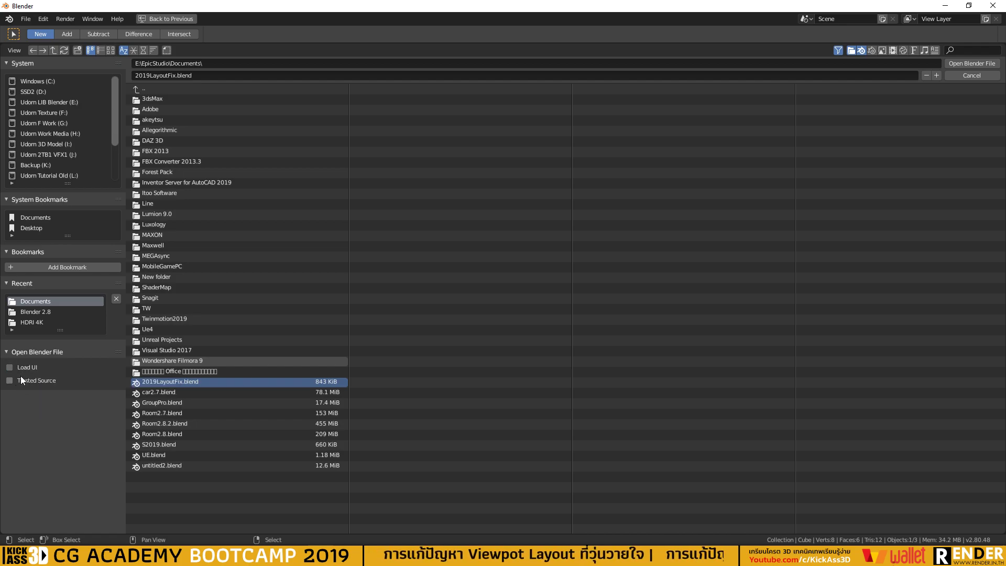
click(957, 62)
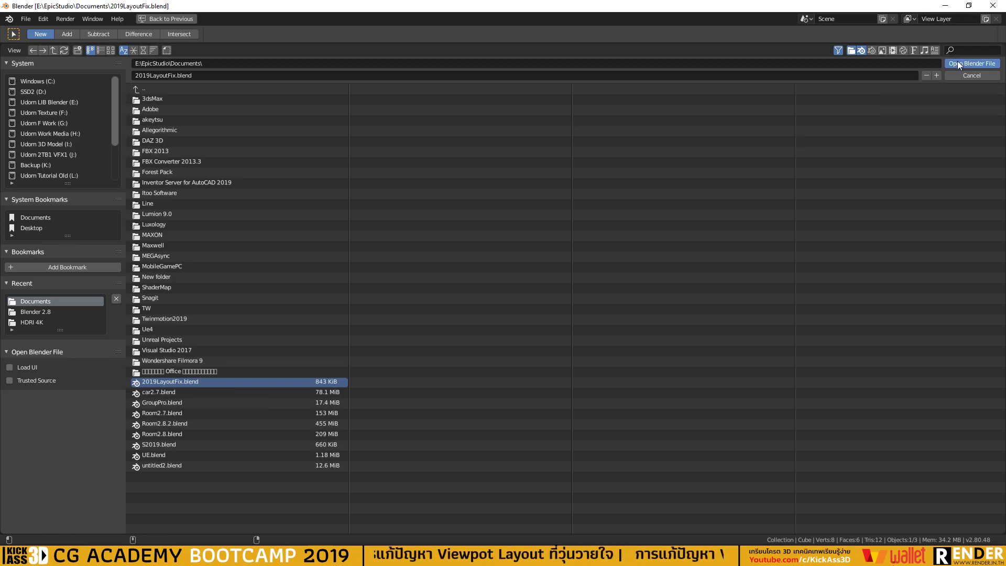
Start a new General scene and reopen 2019LayoutFix.blend with Load UI enabled.
scroll(527, 191, up, 5)
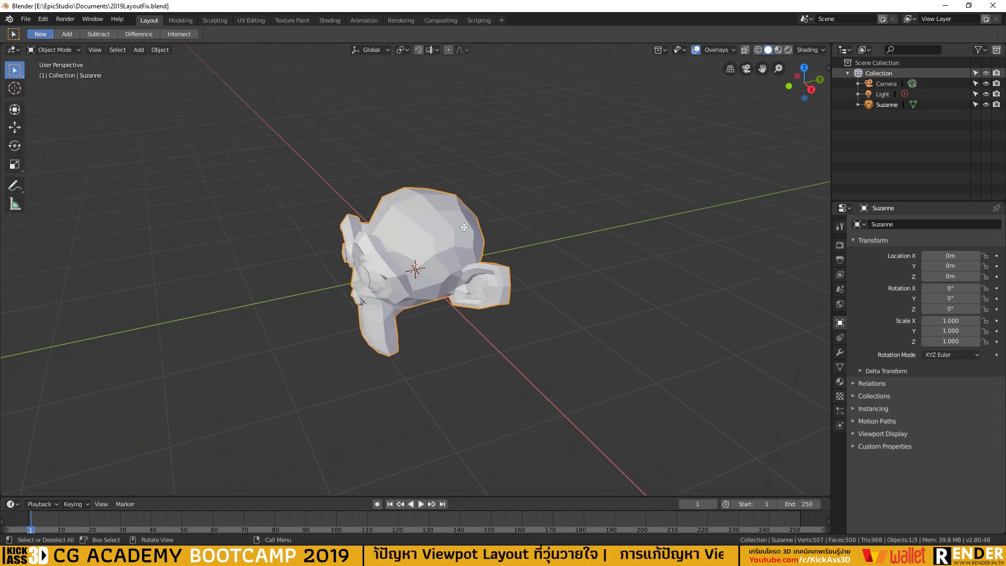
mouse_move(527, 191)
middle_down()
mouse_move(502, 225)
mouse_move(481, 231)
middle_up()
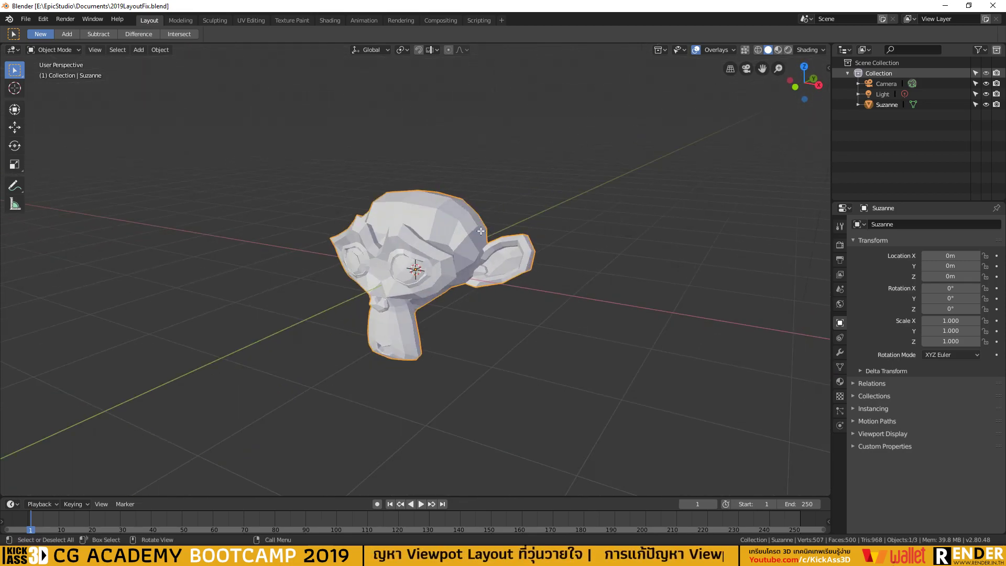
click(25, 18)
click(157, 33)
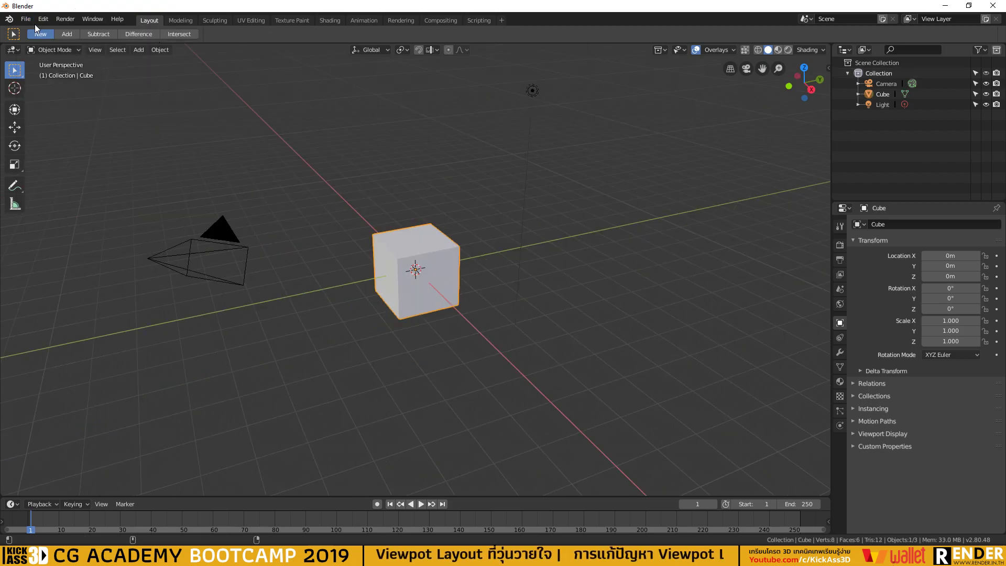
click(26, 19)
click(35, 43)
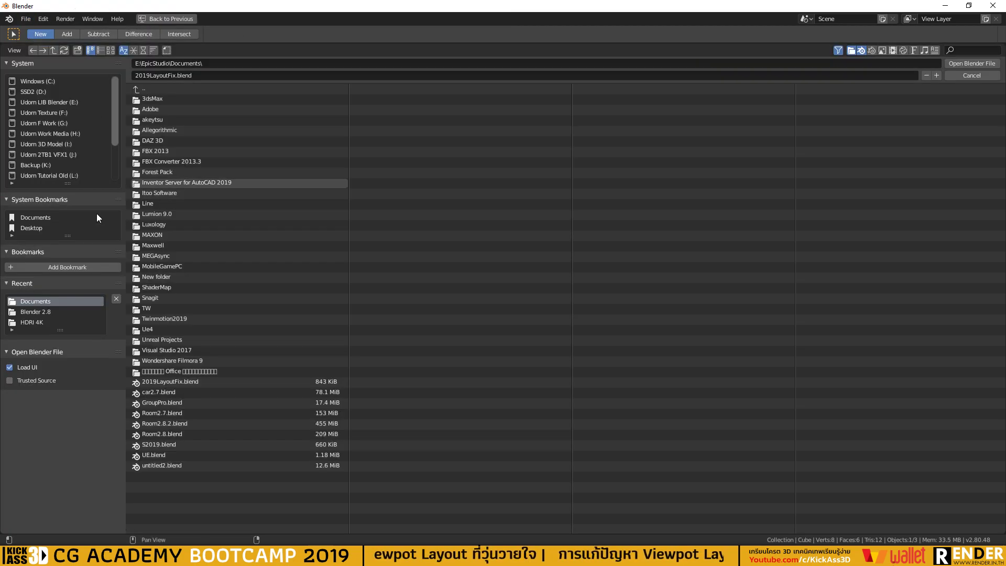
click(171, 382)
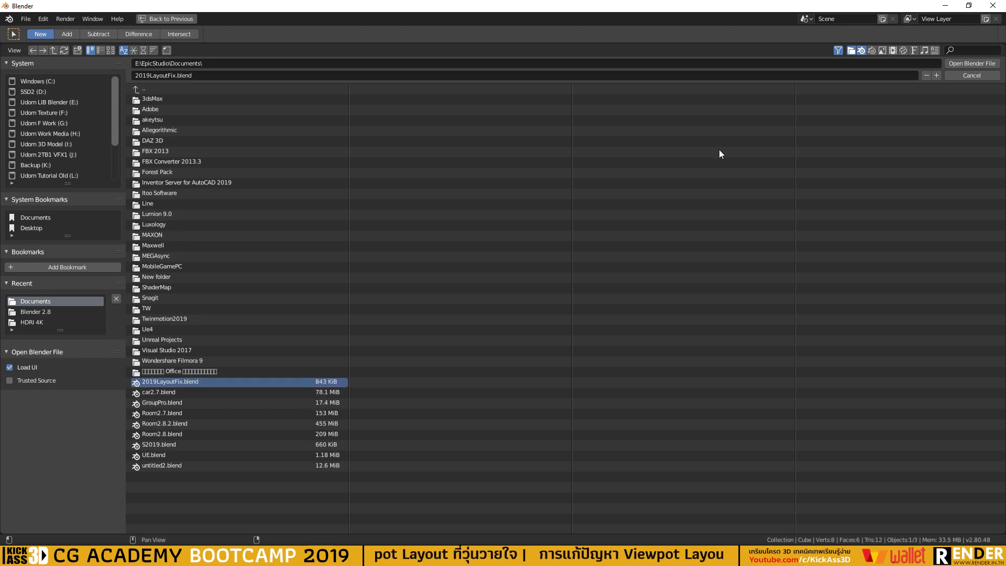
click(969, 63)
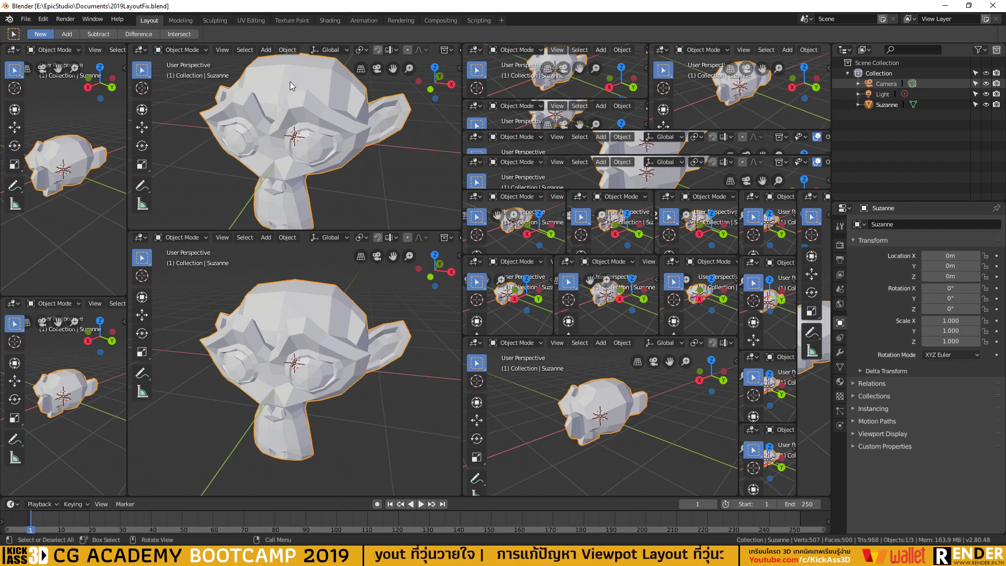
Start a new General scene and open 2019LayoutFix.blend with Load UI switched off.
click(26, 19)
mouse_move(40, 31)
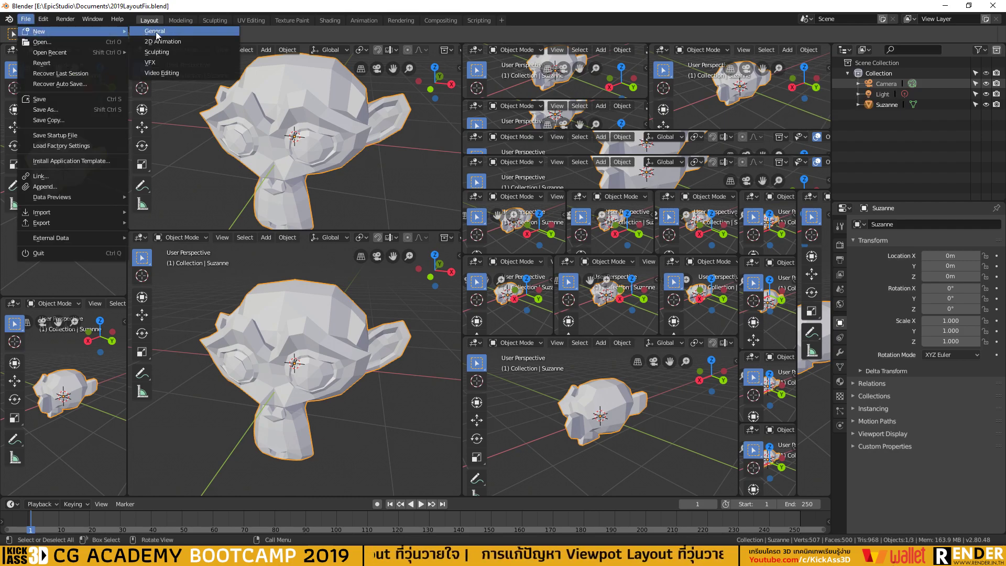
click(143, 33)
click(25, 19)
click(42, 41)
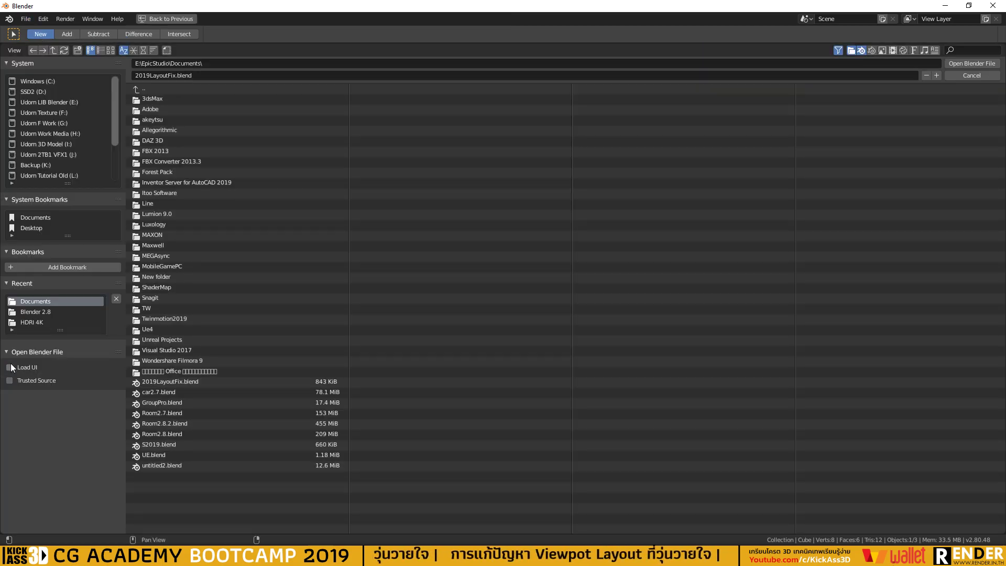
click(175, 382)
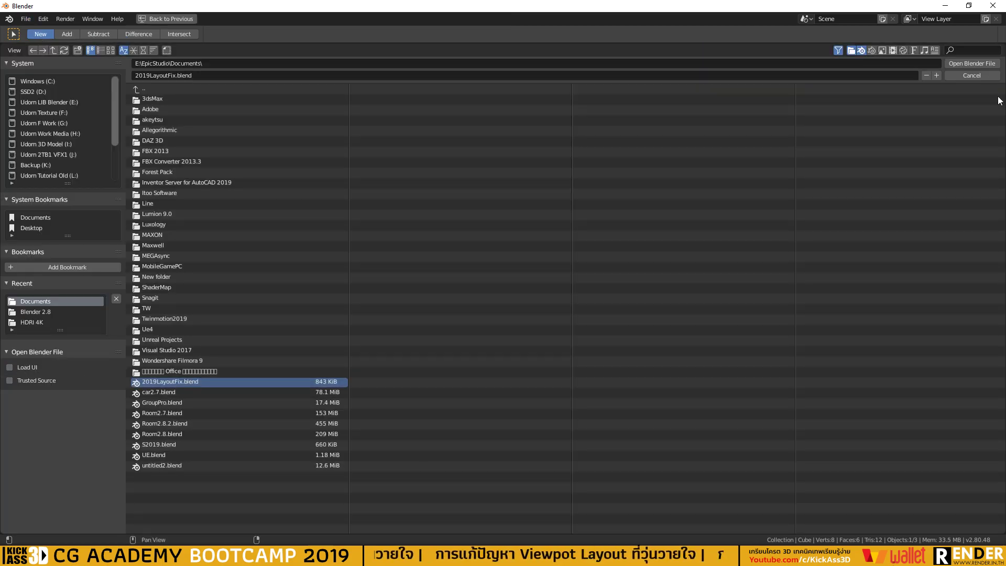
click(984, 64)
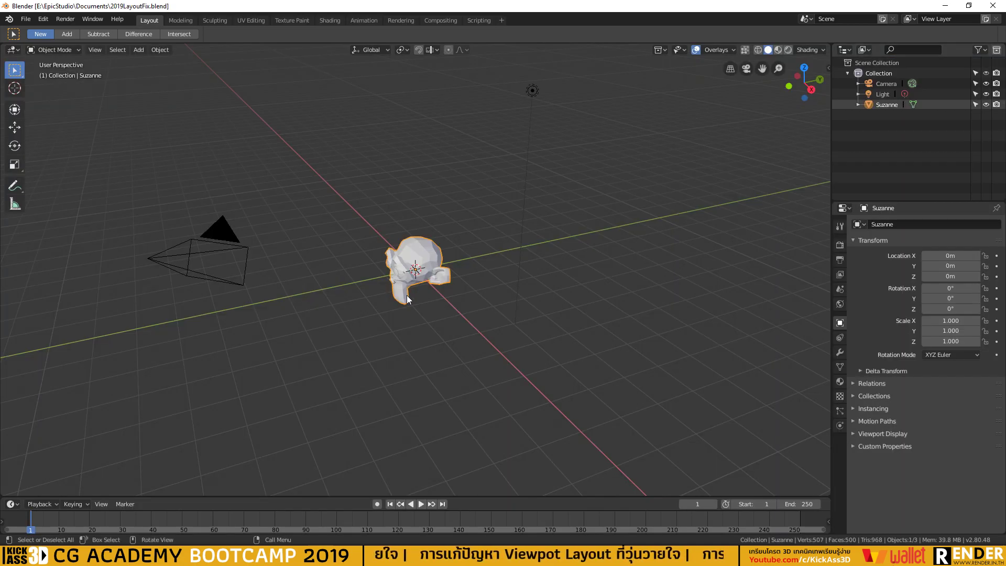
Orbit closer to Suzanne and save 2019LayoutFix.blend with the single-viewport layout.
middle_drag(491, 284, 442, 280)
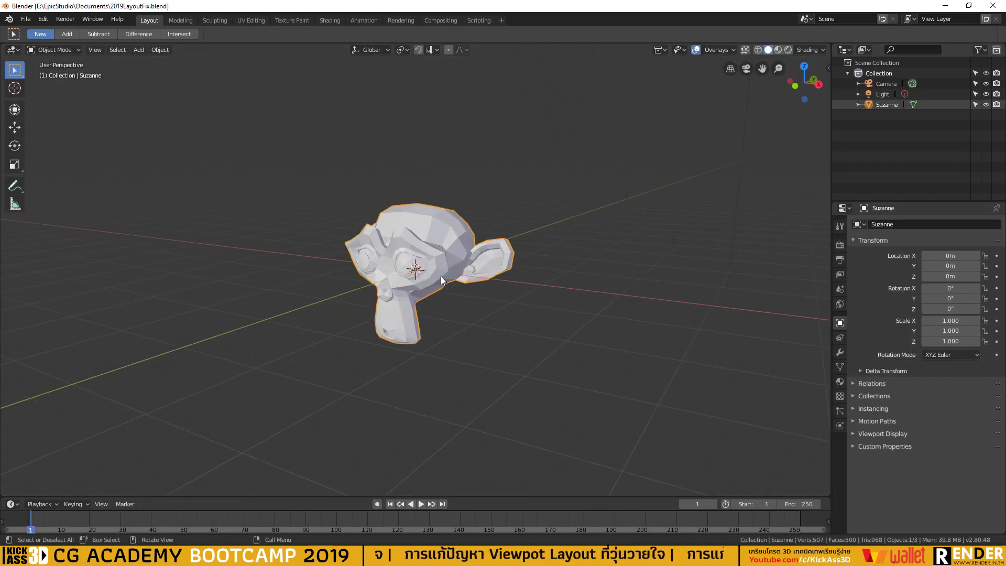
scroll(441, 280, up, 1)
click(25, 19)
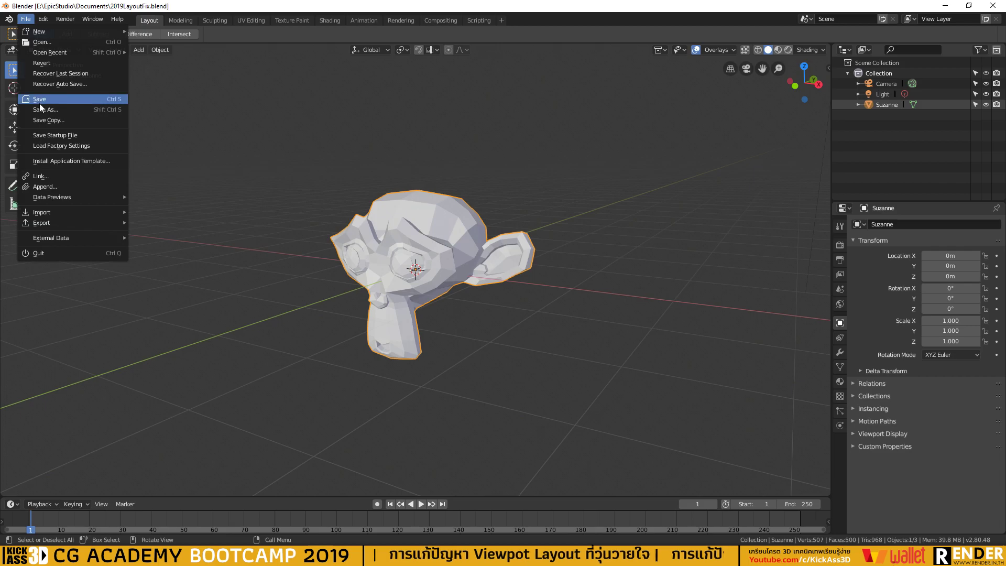
click(40, 103)
click(31, 20)
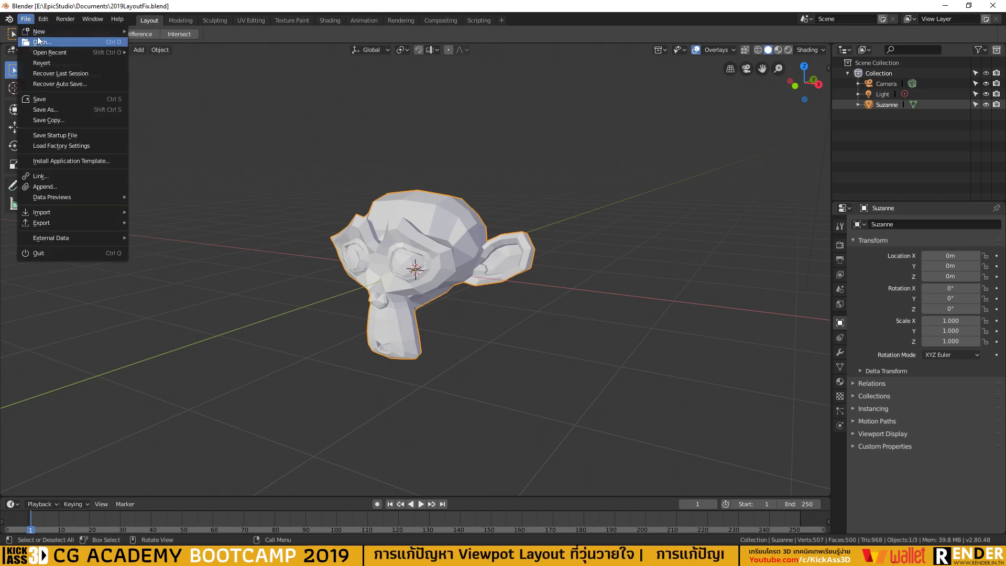
Start a new General scene and reopen 2019LayoutFix.blend loading its saved interface.
click(21, 20)
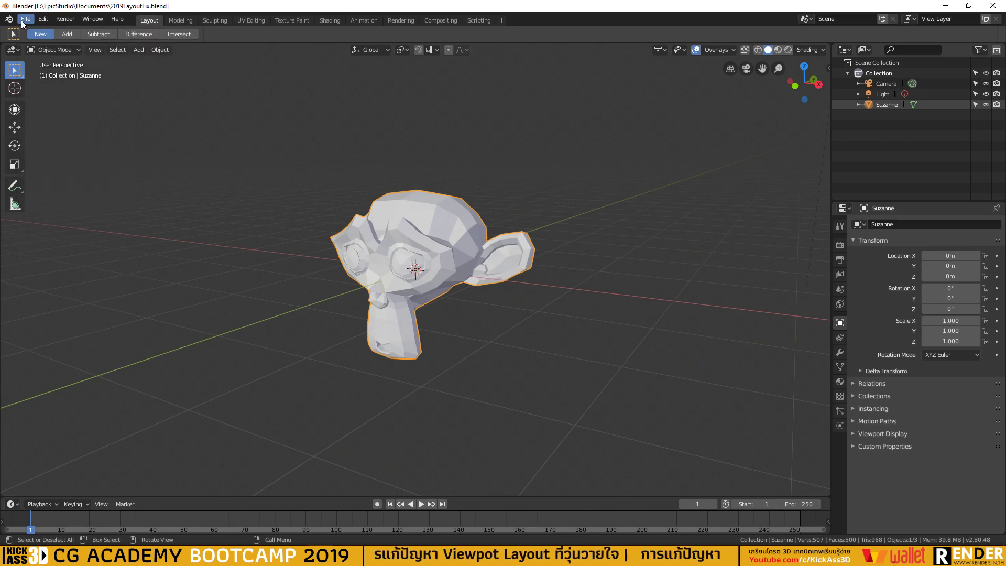
click(149, 33)
click(27, 19)
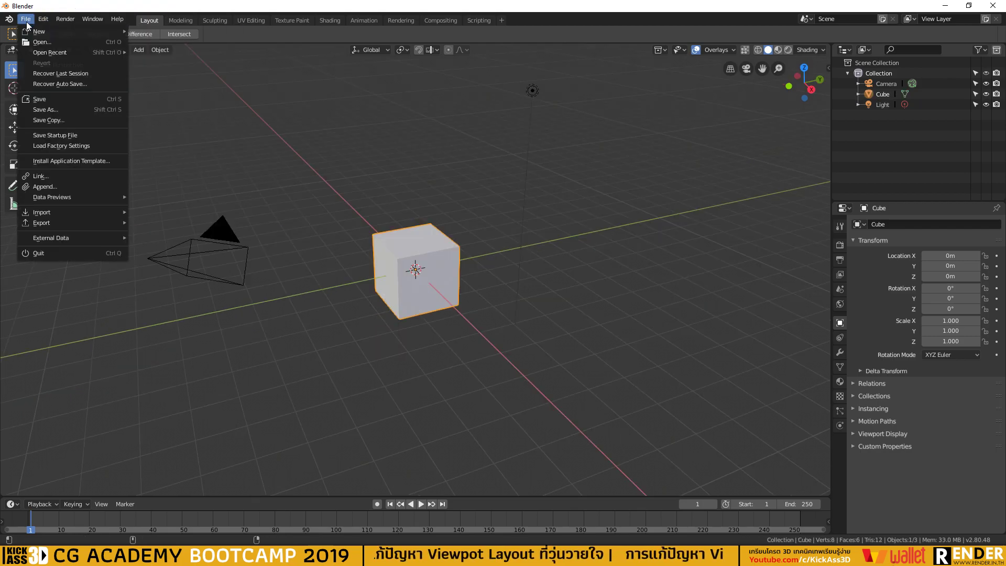
click(40, 41)
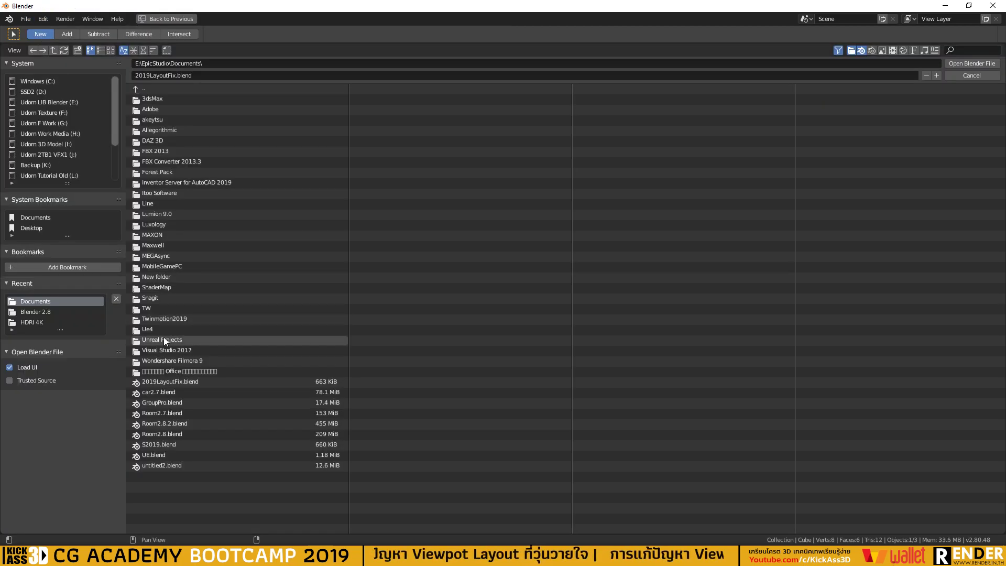
click(160, 382)
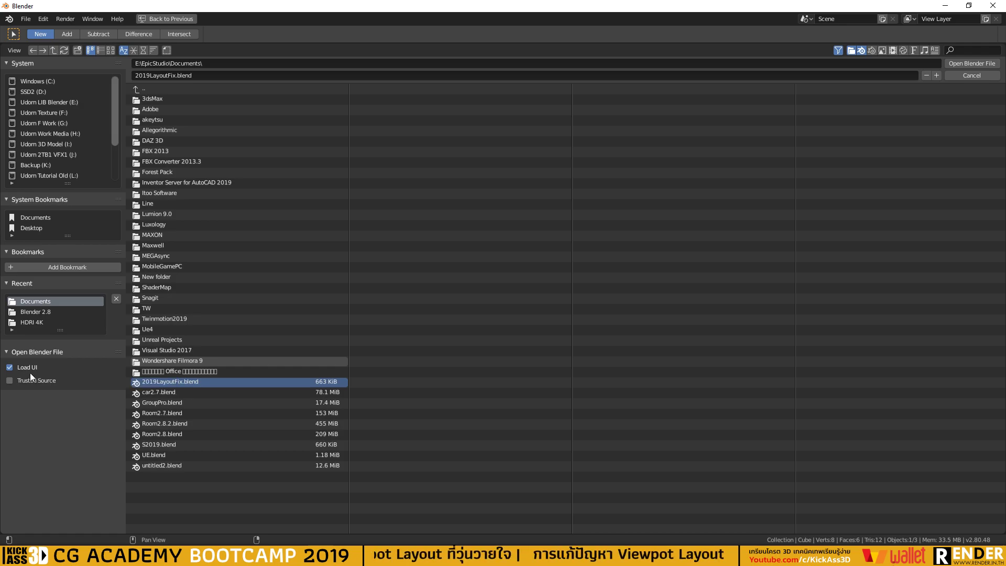
click(970, 64)
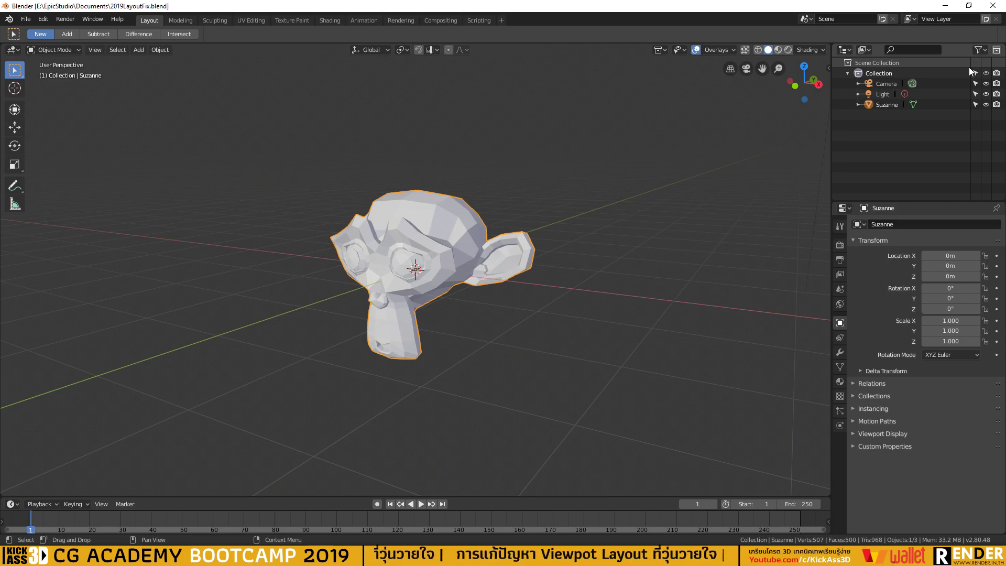
click(26, 20)
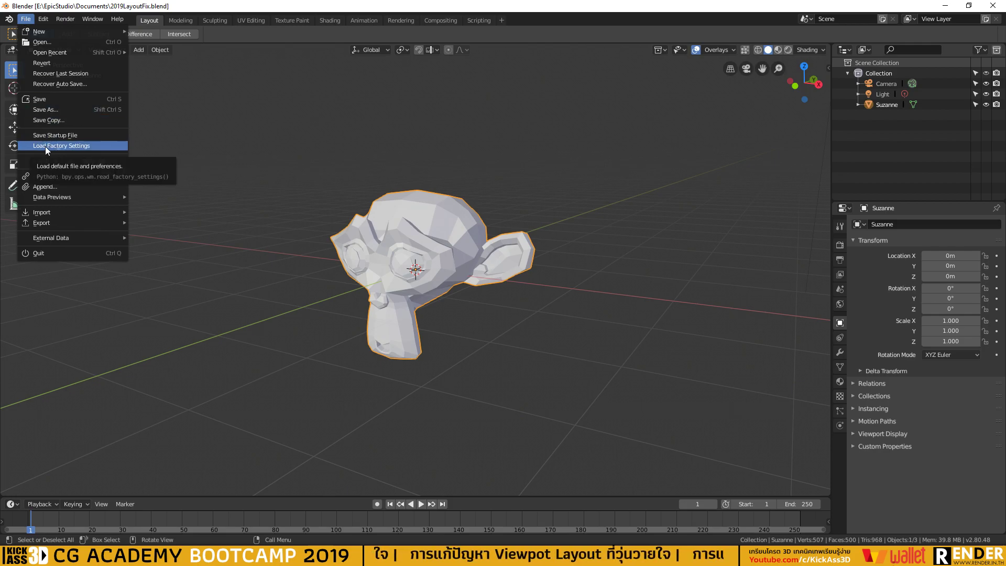
click(46, 21)
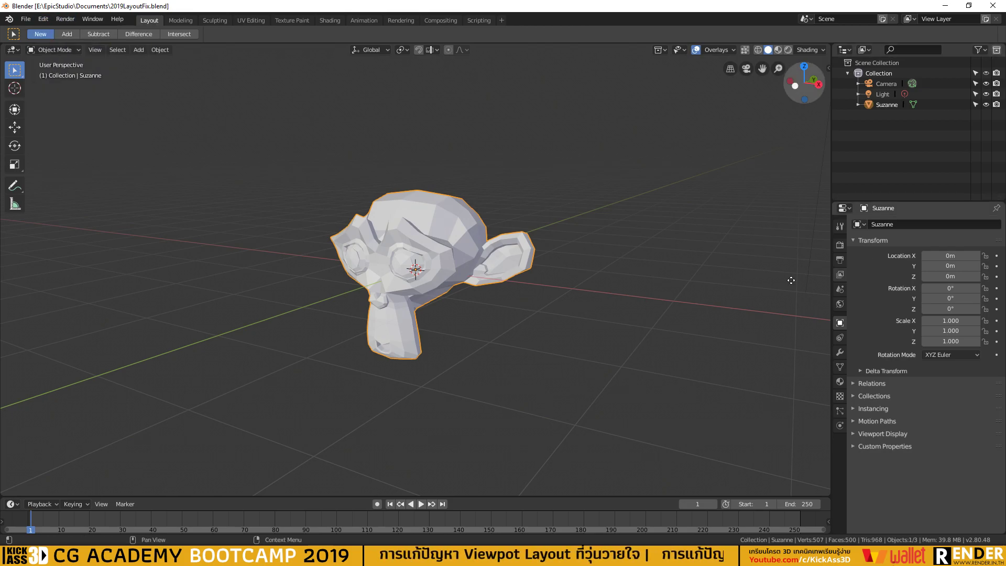
click(49, 19)
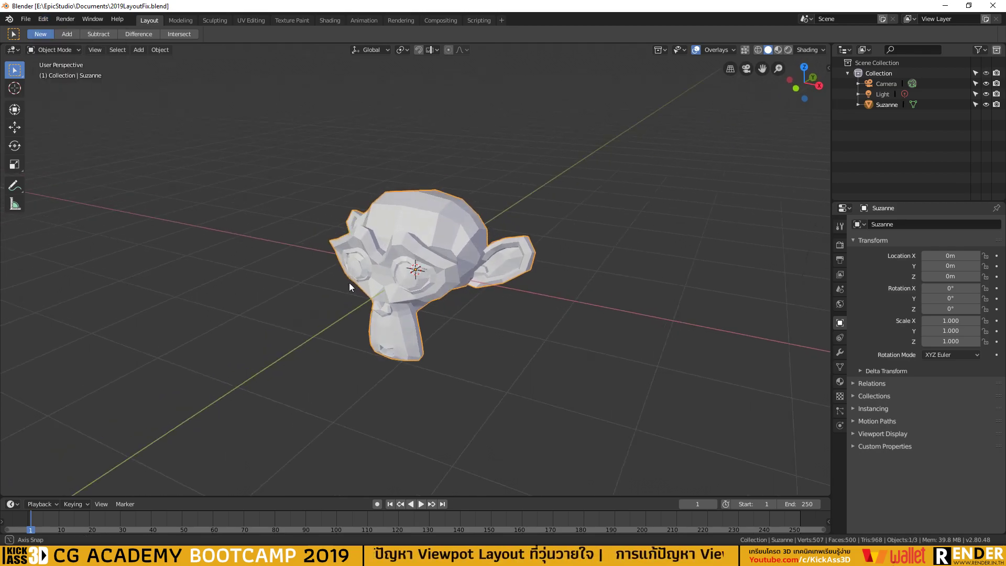
scroll(350, 278, up, 5)
scroll(350, 278, down, 2)
scroll(350, 277, down, 2)
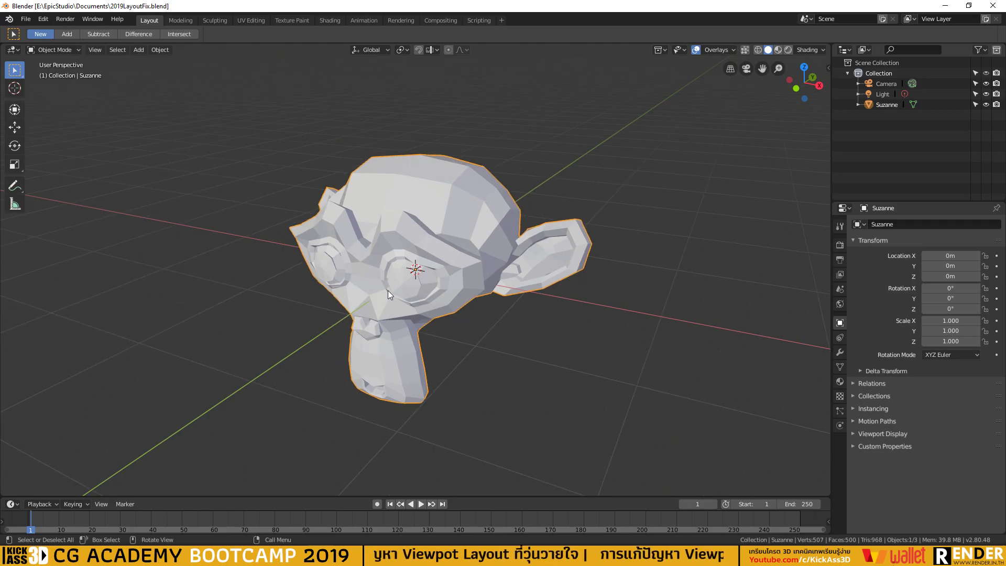
mouse_move(388, 290)
middle_down()
mouse_move(295, 292)
mouse_move(434, 291)
middle_up()
mouse_move(281, 297)
middle_down()
mouse_move(282, 280)
mouse_move(293, 290)
mouse_move(297, 275)
middle_up()
scroll(297, 277, up, 3)
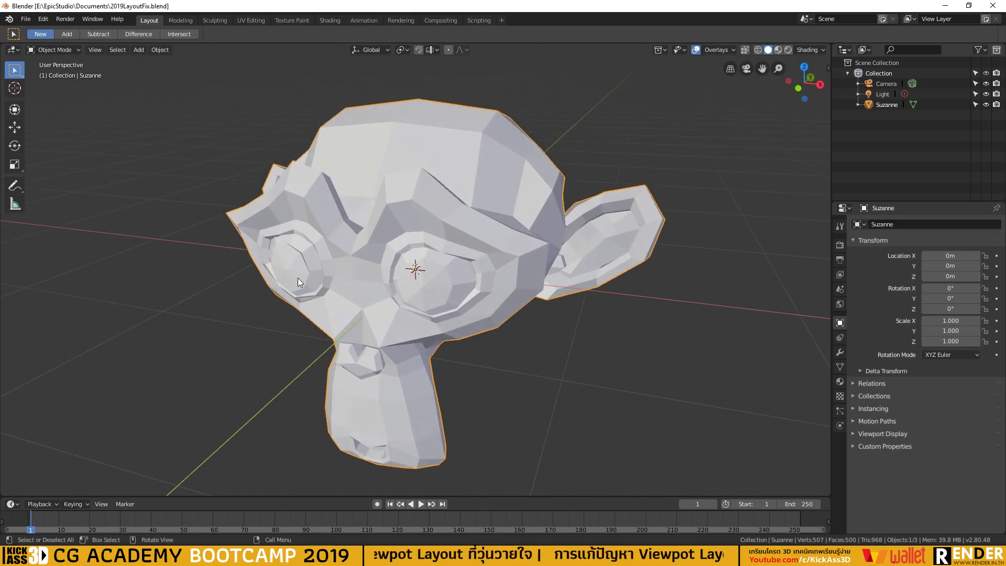
scroll(297, 278, down, 1)
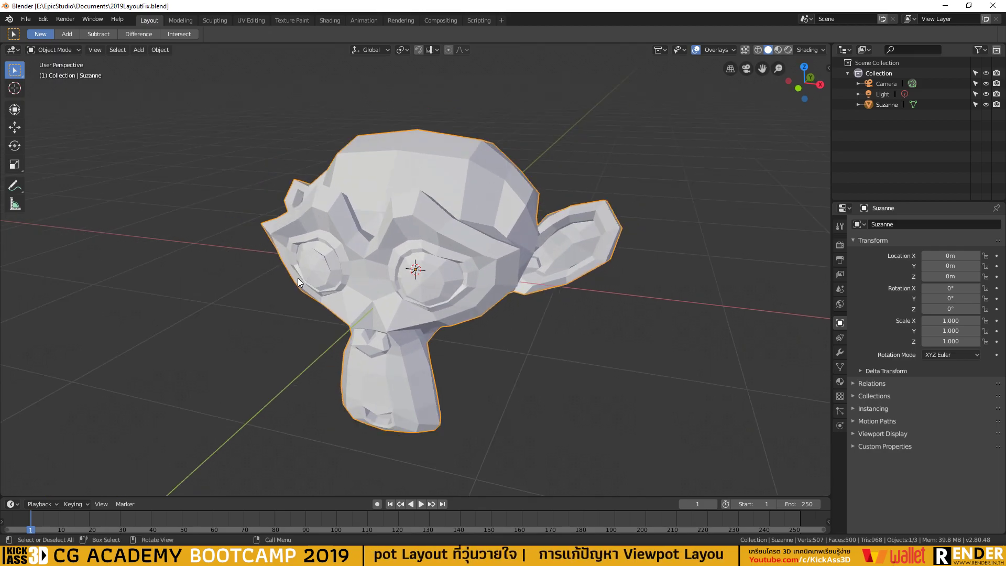
middle_drag(298, 277, 331, 299)
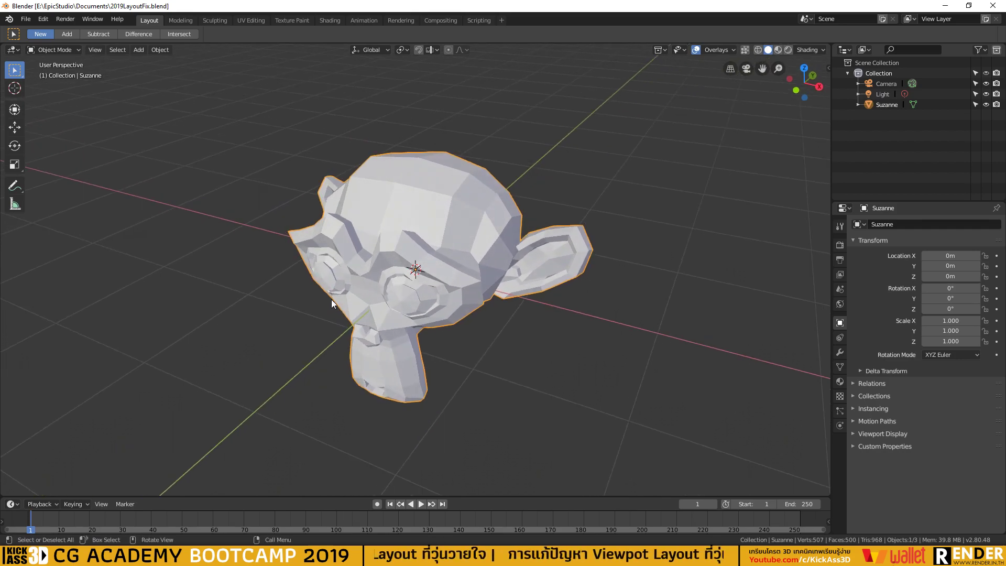
scroll(331, 300, up, 1)
scroll(331, 300, down, 1)
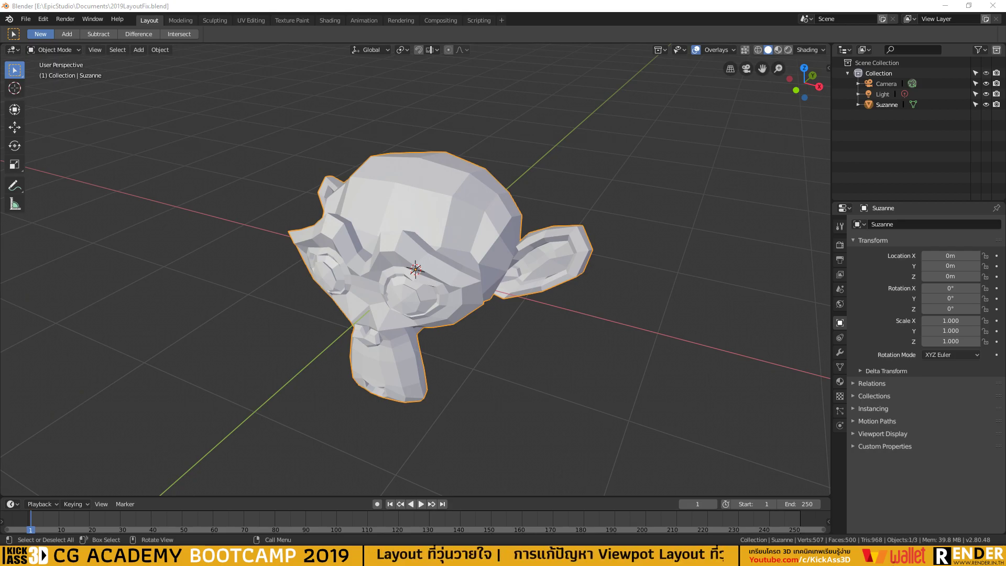
Switch to Firefox's Facebook tab and scroll through the KickAss3D CG page feed.
key(alt+Tab)
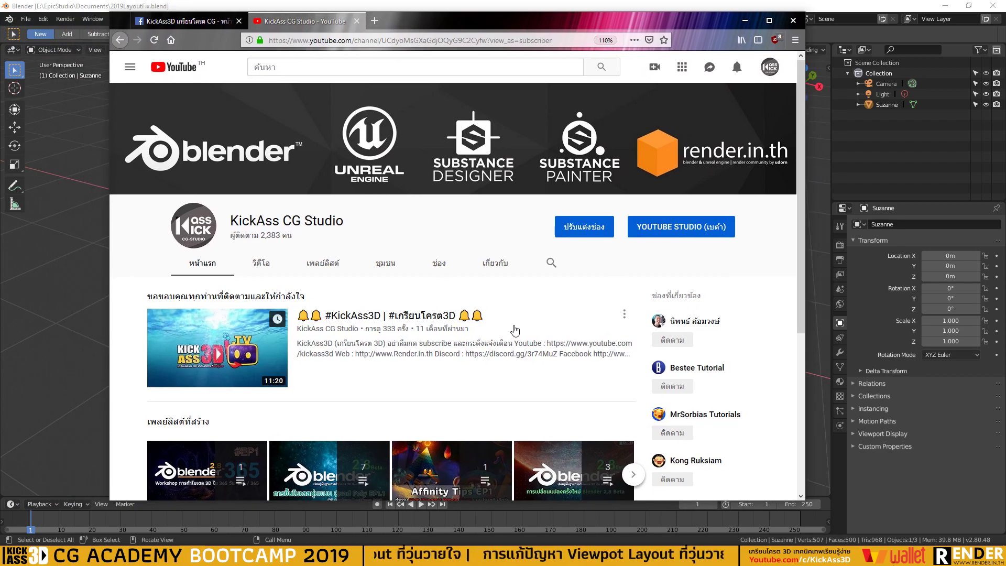
mouse_move(463, 350)
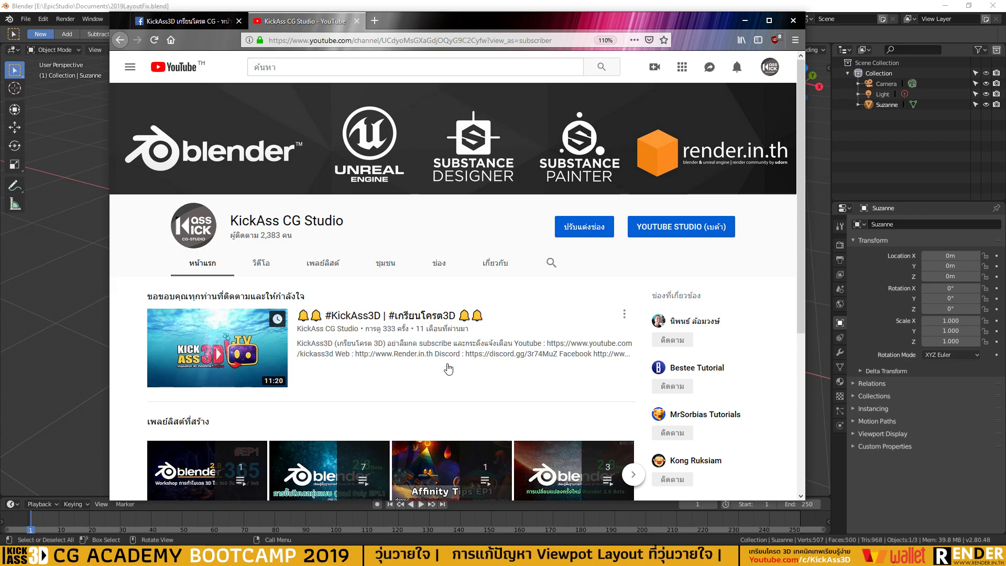
click(188, 22)
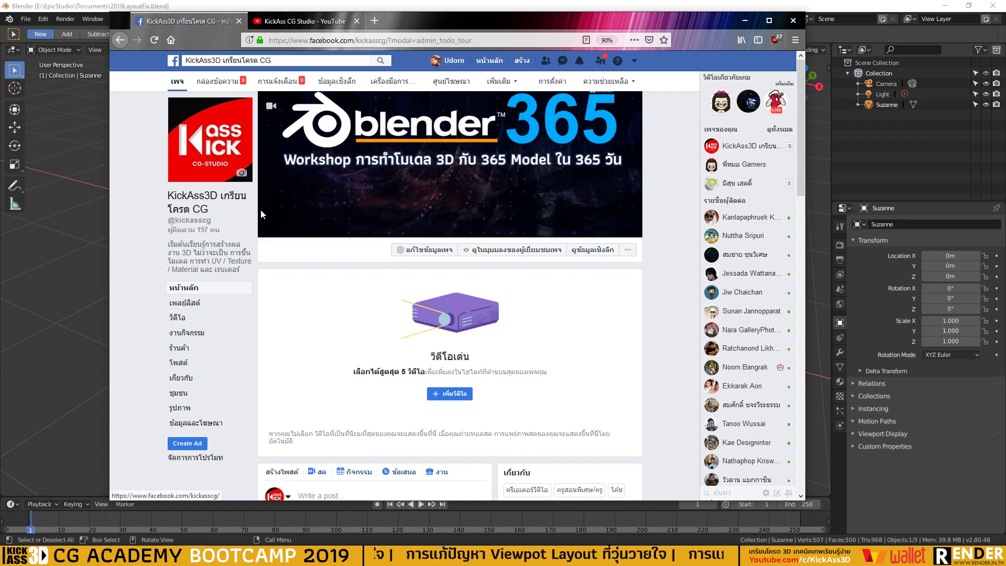
scroll(260, 209, down, 5)
scroll(261, 210, down, 5)
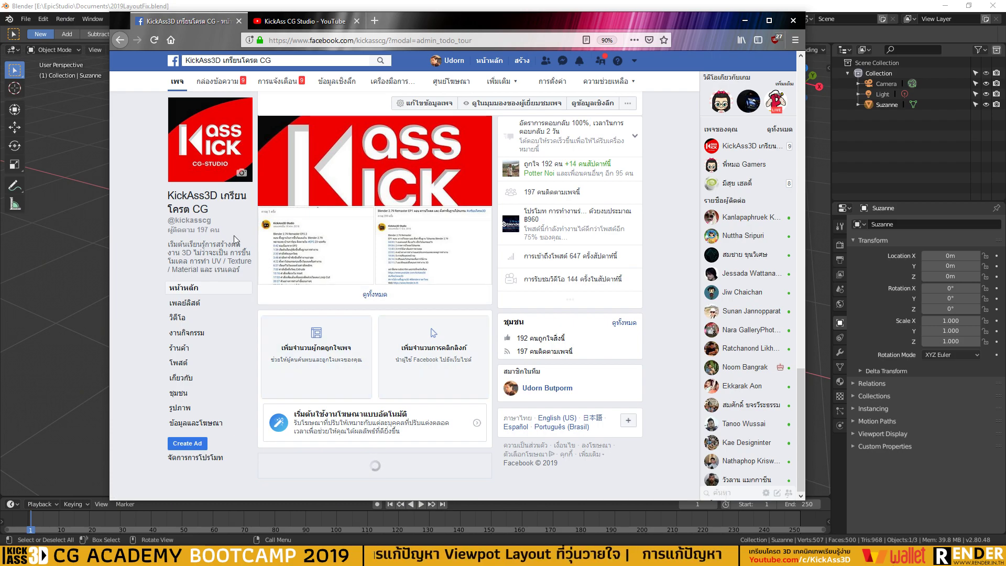
scroll(628, 288, down, 3)
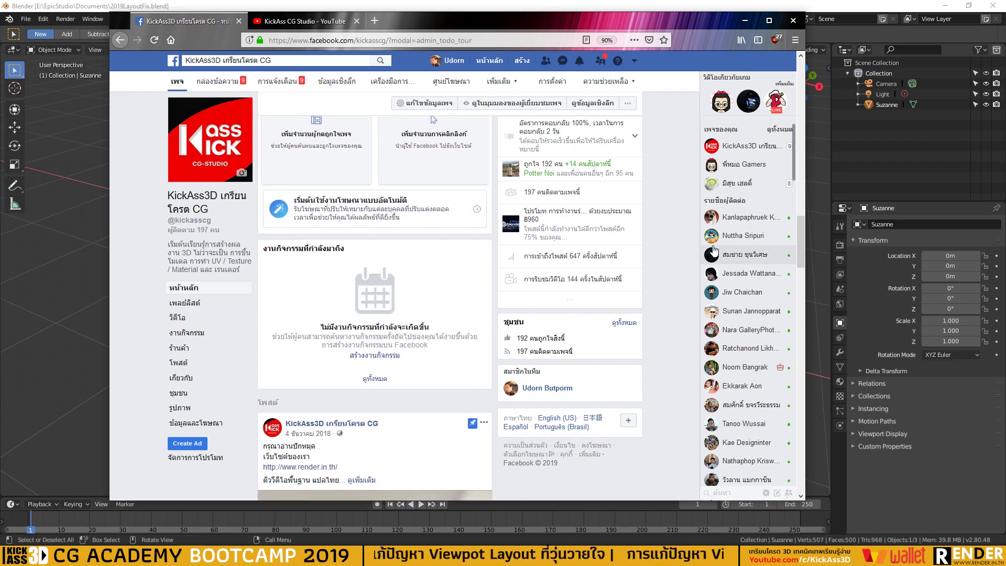
scroll(686, 237, down, 3)
scroll(686, 237, down, 3)
scroll(684, 233, down, 3)
scroll(684, 234, down, 3)
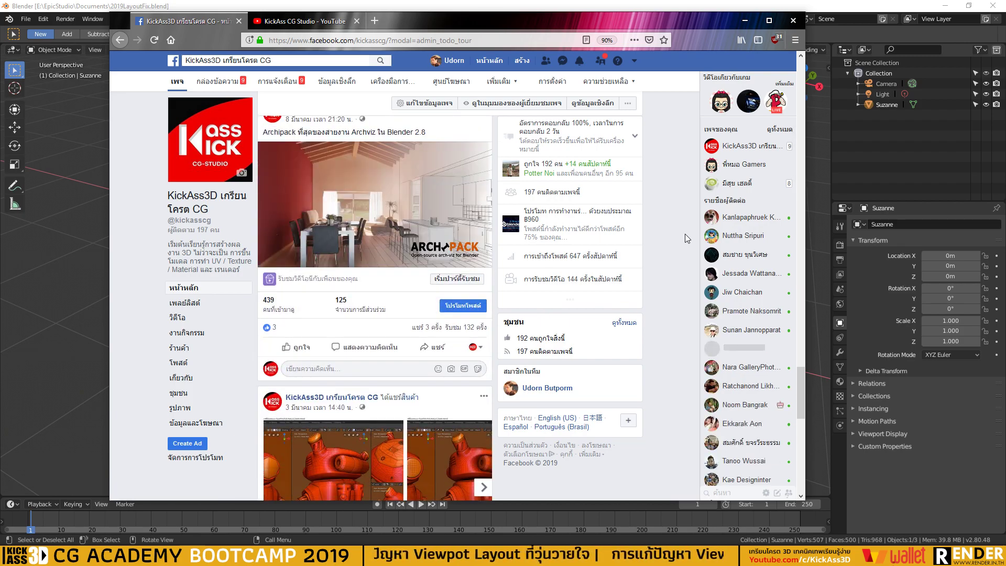
scroll(684, 234, up, 2)
scroll(316, 216, up, 2)
scroll(315, 216, up, 1)
scroll(341, 213, up, 3)
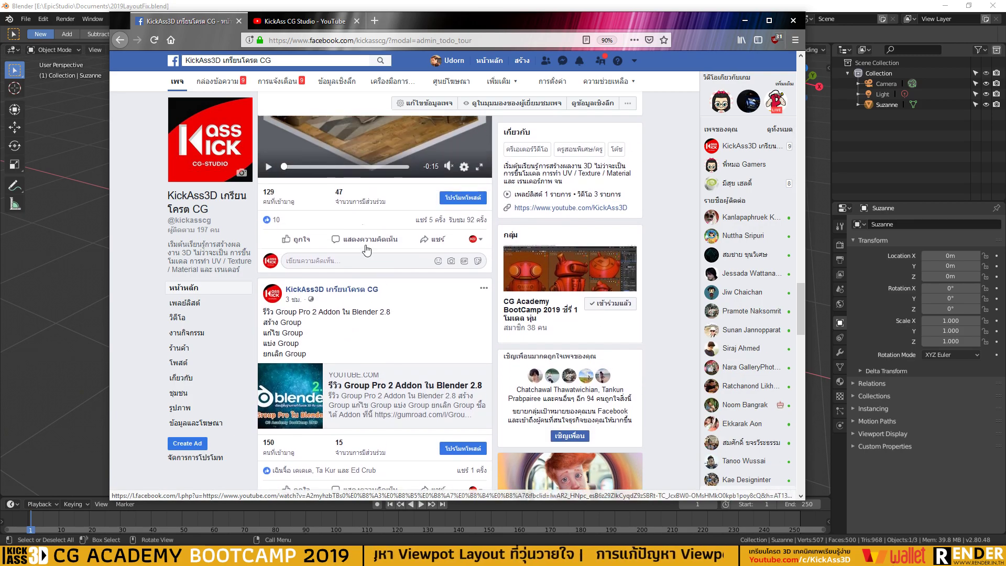
scroll(391, 206, up, 4)
scroll(391, 206, up, 4)
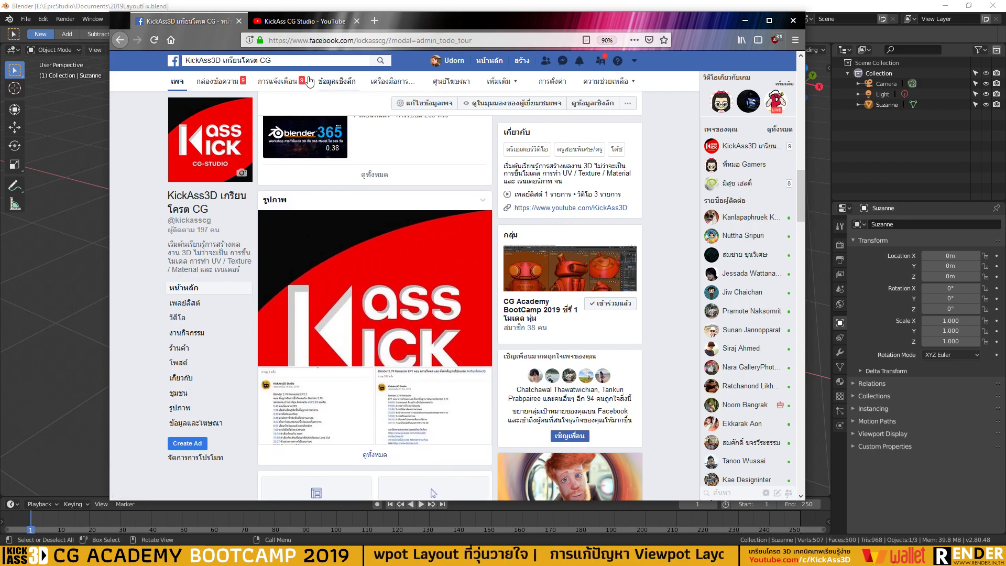
Switch to the KickAss CG Studio YouTube tab and check the bell notifications.
click(272, 25)
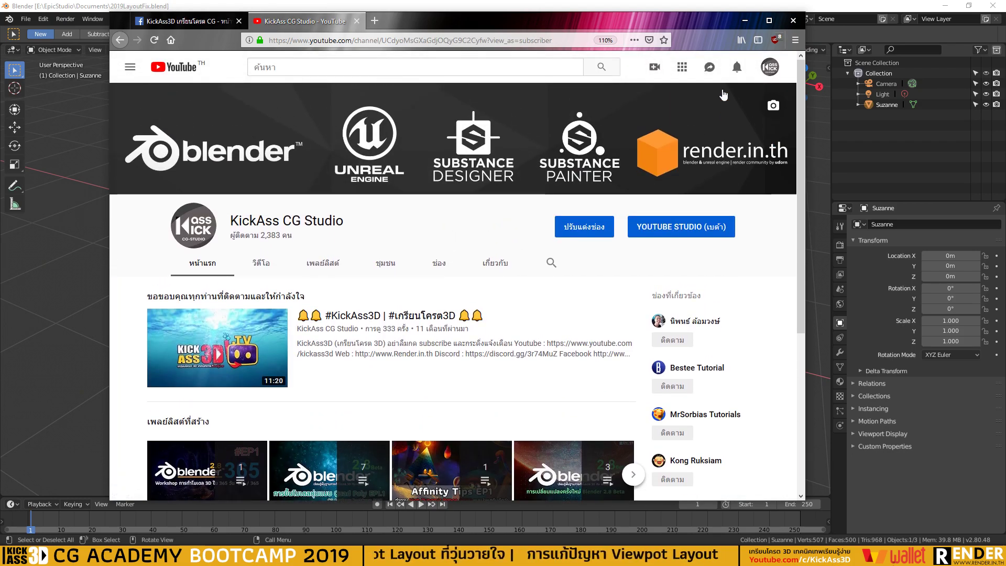
click(736, 69)
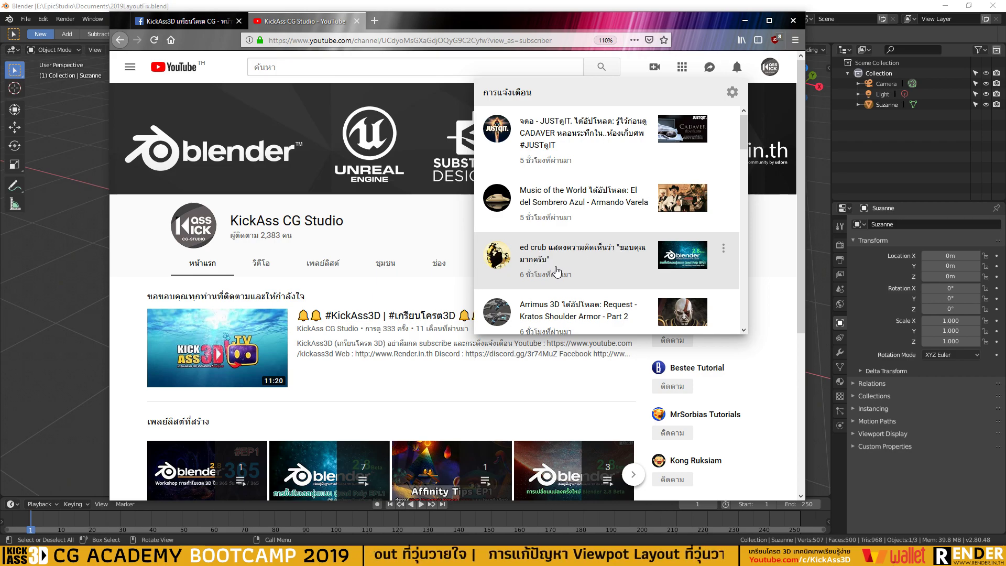
scroll(554, 267, down, 3)
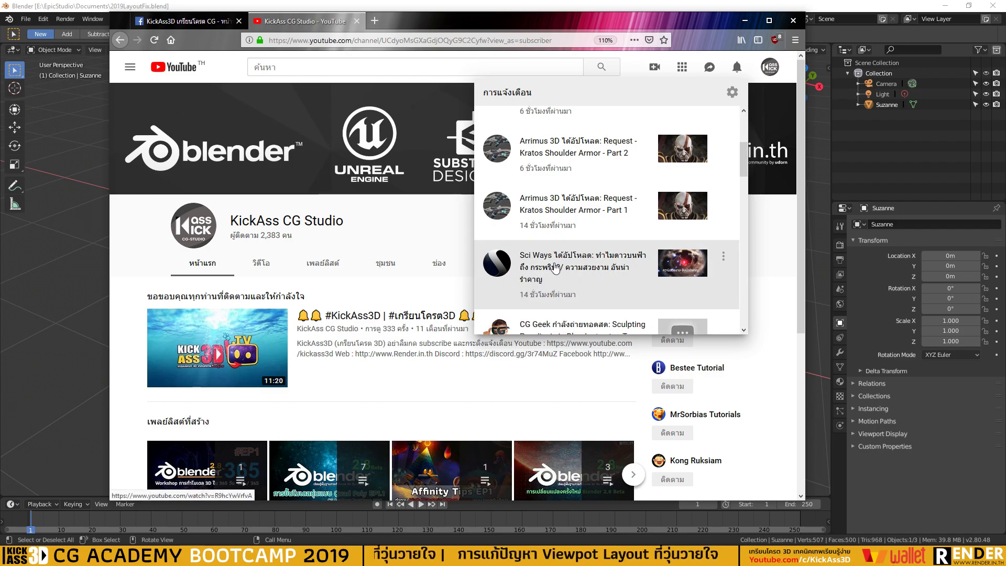
scroll(523, 262, down, 2)
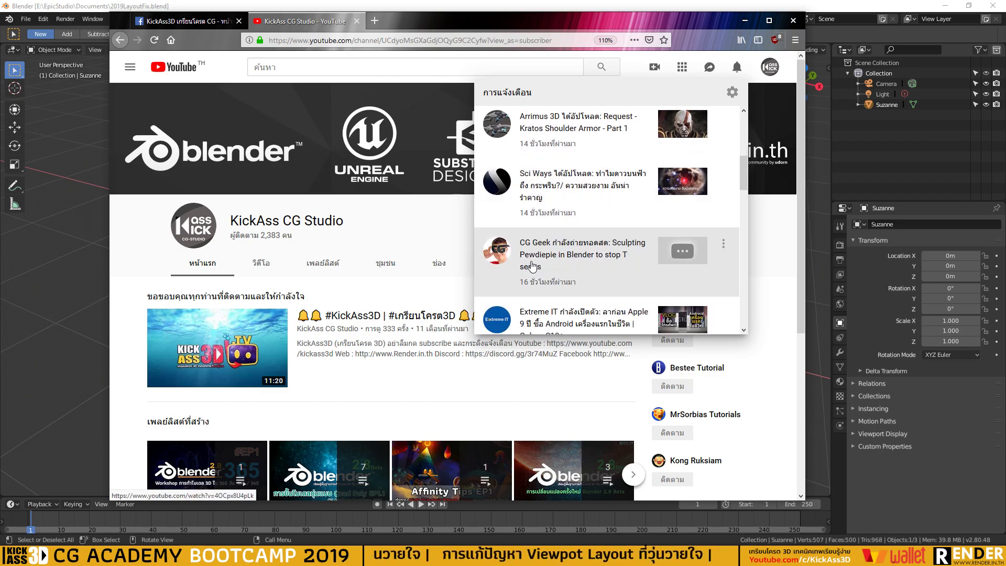
scroll(533, 268, up, 2)
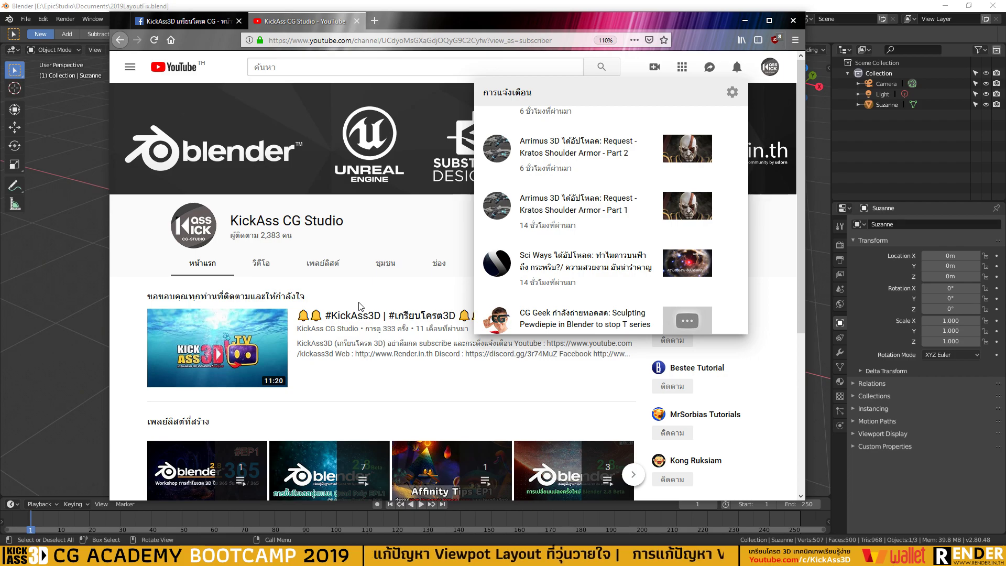
click(388, 294)
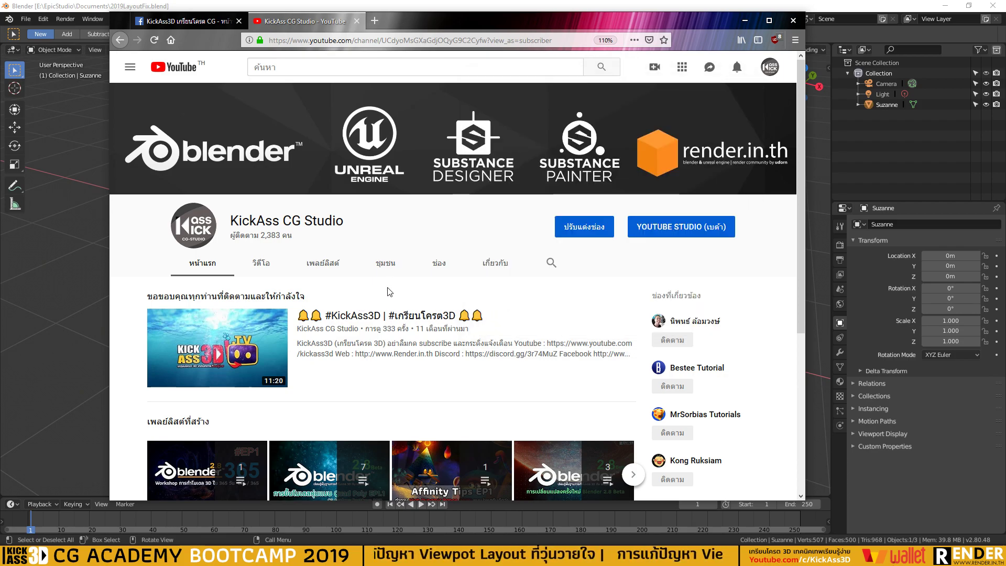
Open the channel's Community (ชุมชน) tab and click into the post box.
click(387, 269)
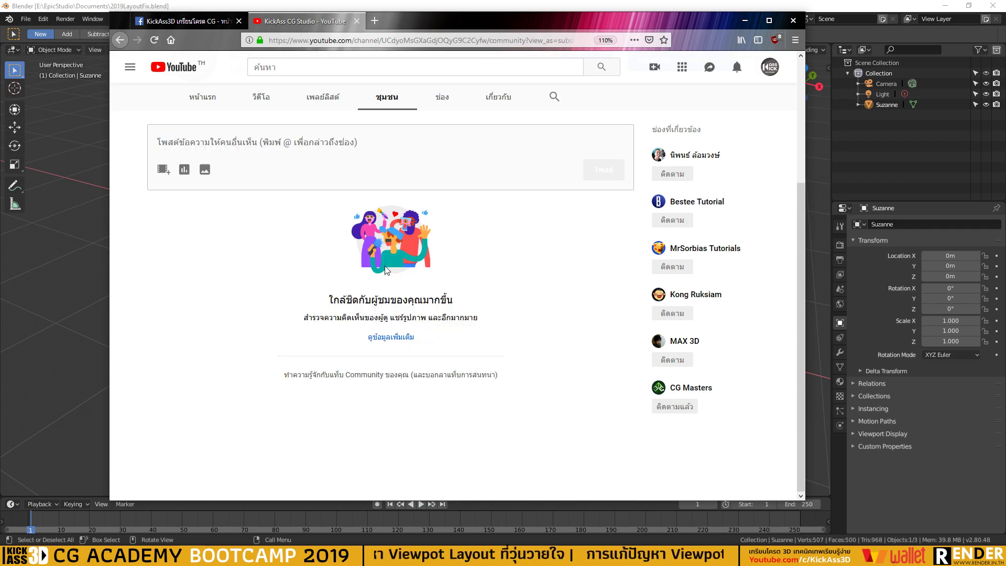
scroll(335, 265, up, 5)
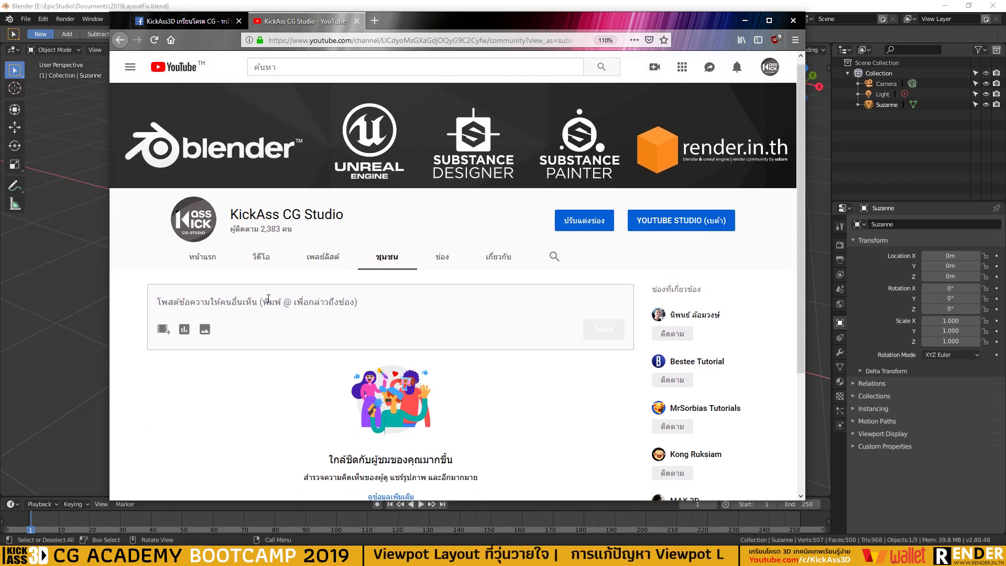
scroll(268, 298, down, 2)
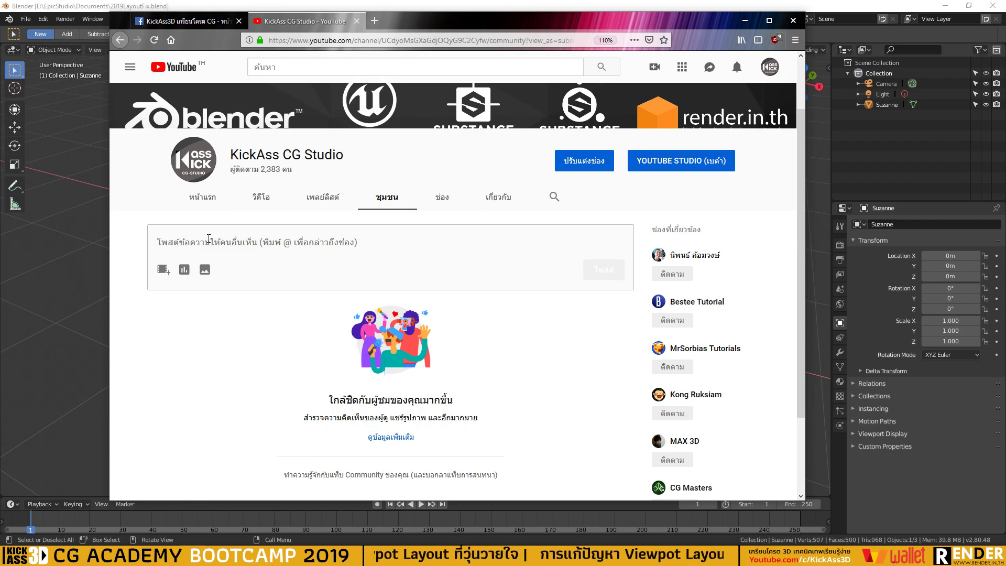
click(208, 238)
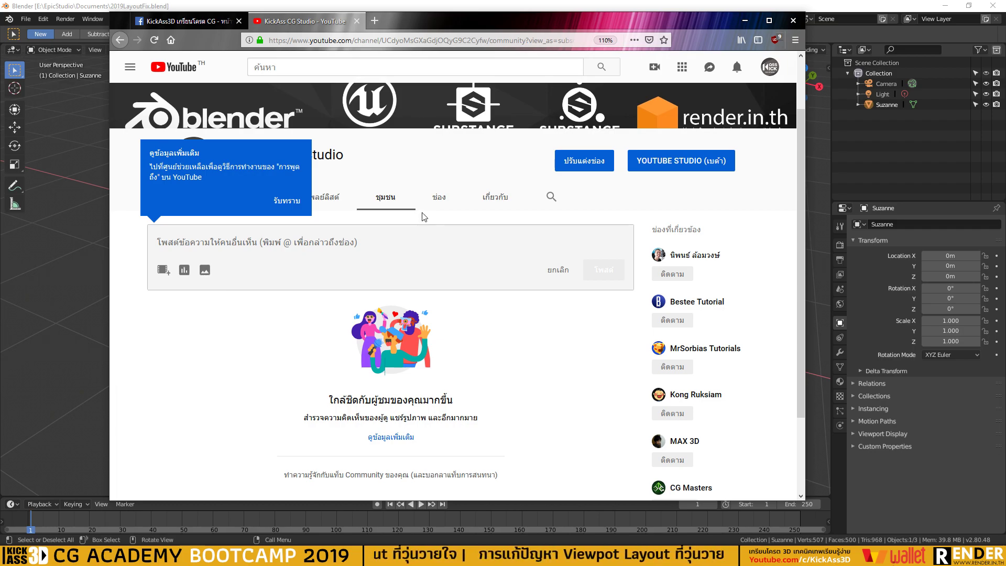
scroll(392, 234, down, 3)
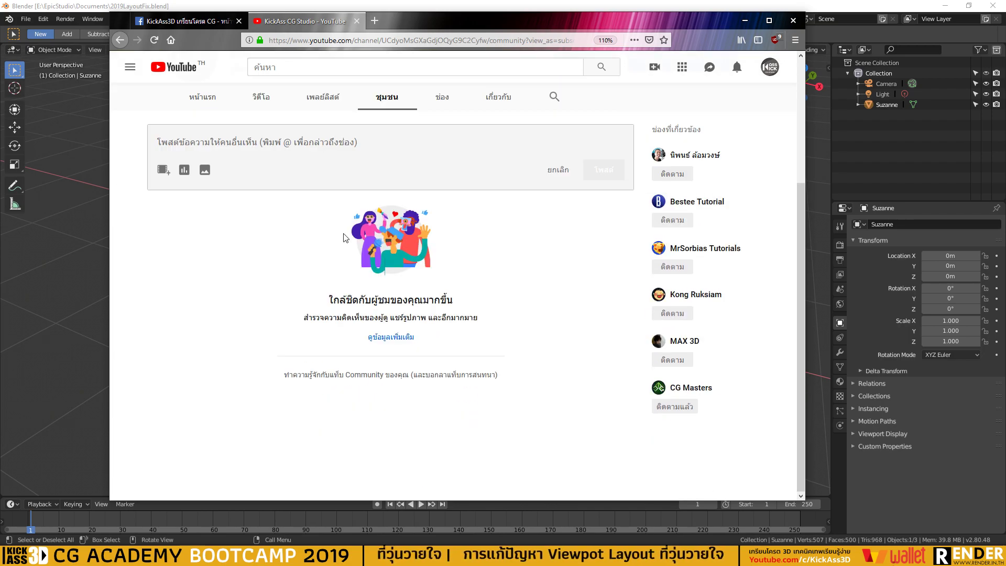
scroll(382, 157, up, 3)
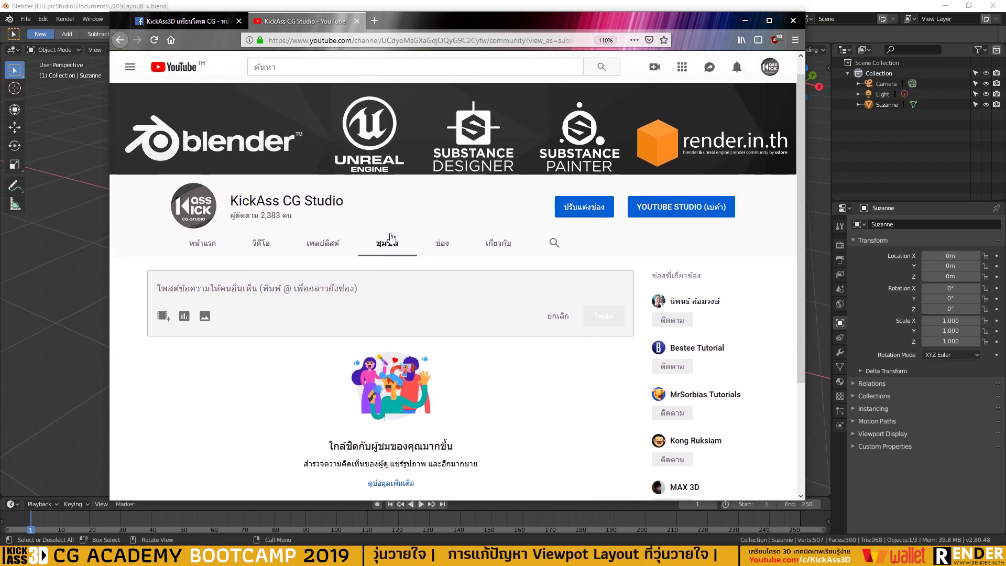
scroll(387, 235, down, 1)
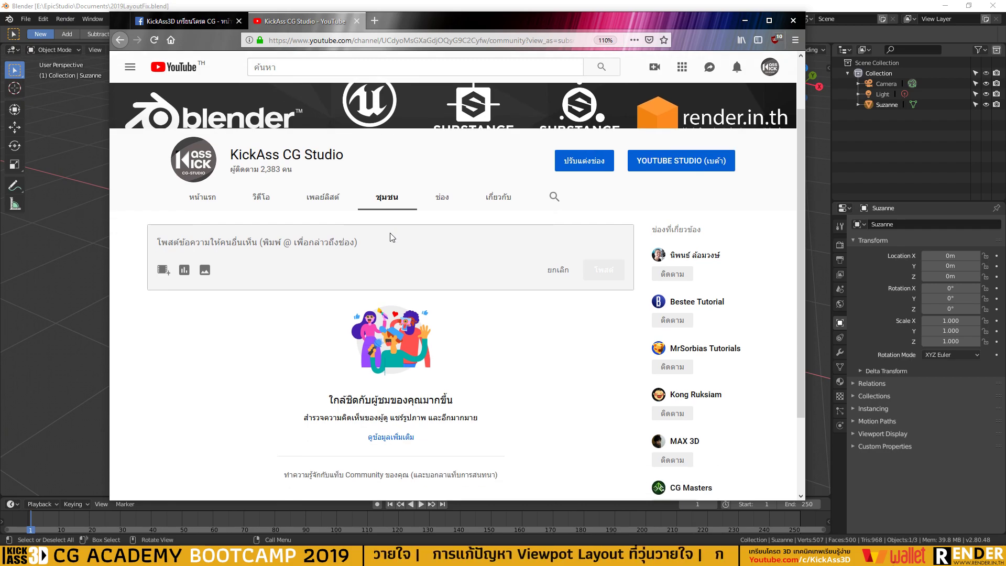
Switch to the KickAss3D Facebook tab and scroll up to its recent videos.
click(188, 23)
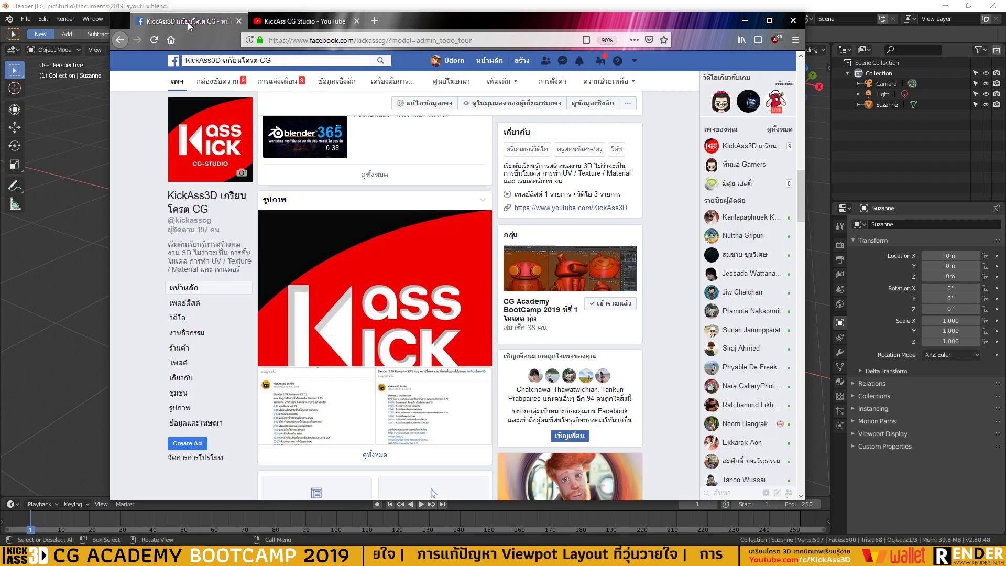
scroll(348, 181, up, 3)
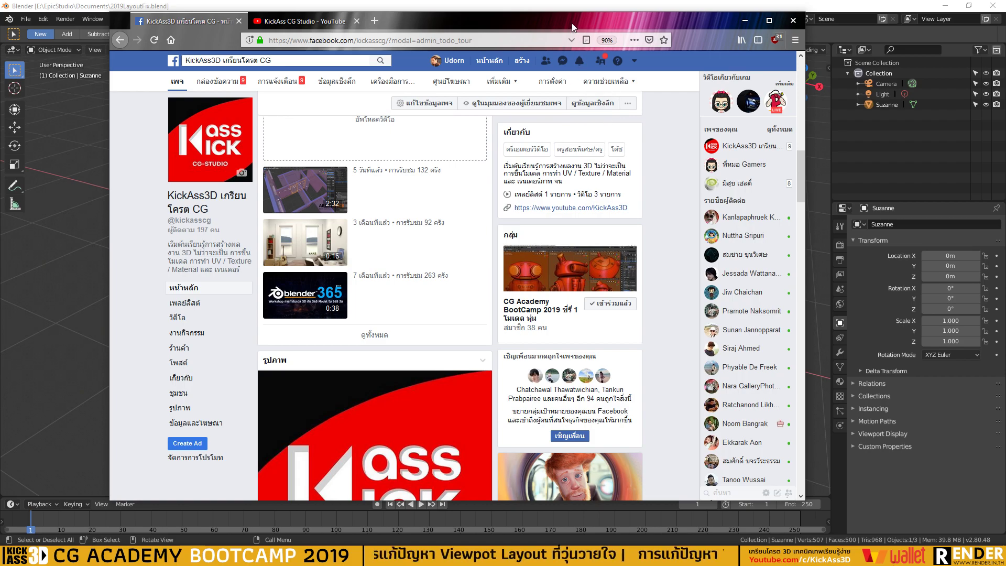
Minimise Firefox with Super+Down to bring Blender's Suzanne viewport back.
key(super+Down)
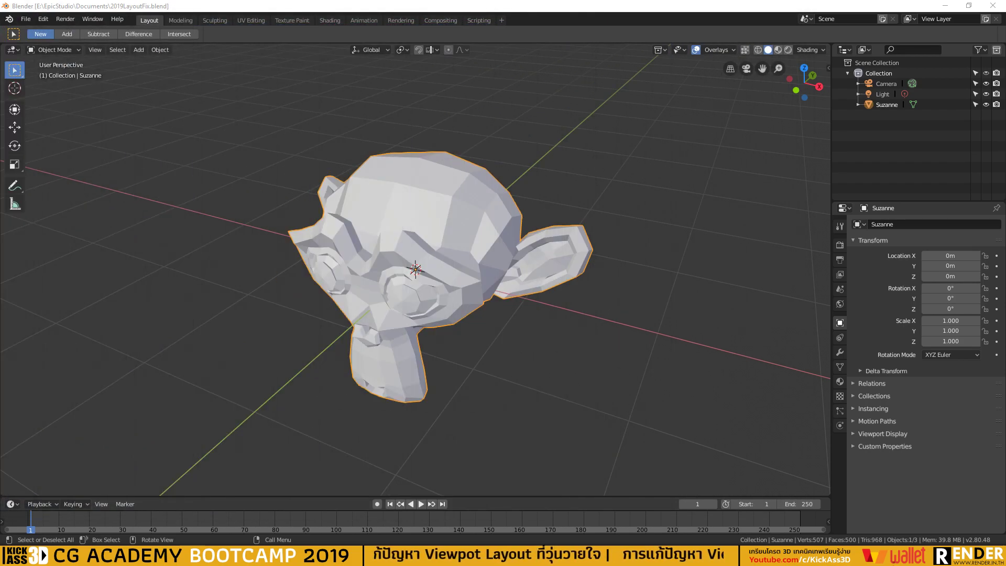